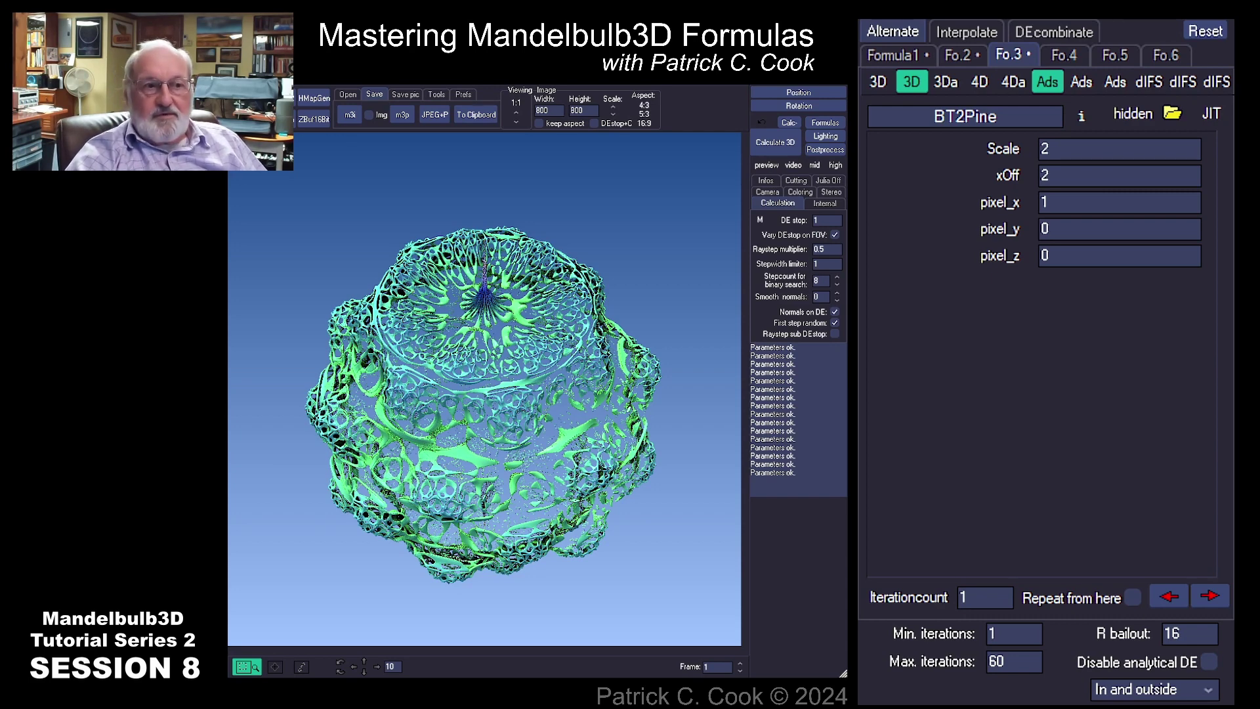
Set the R bailout to 32 and recalculate the 3D fractal.
double_click(1172, 634)
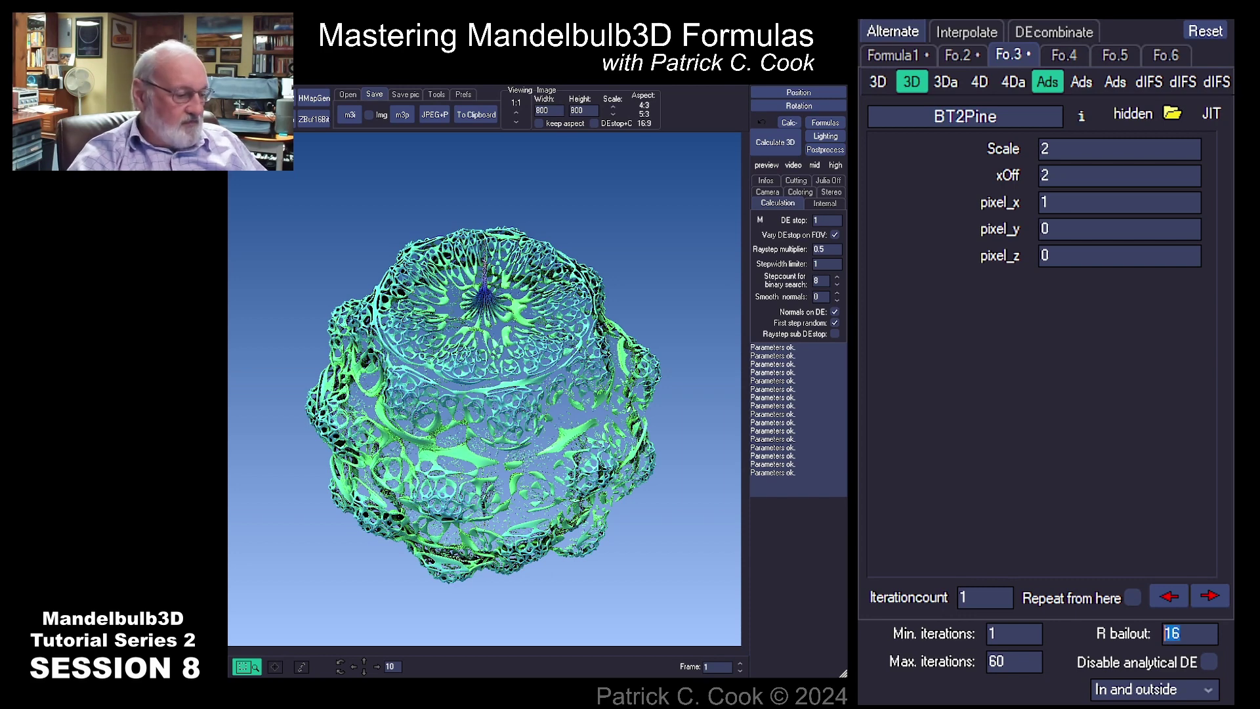
type("32")
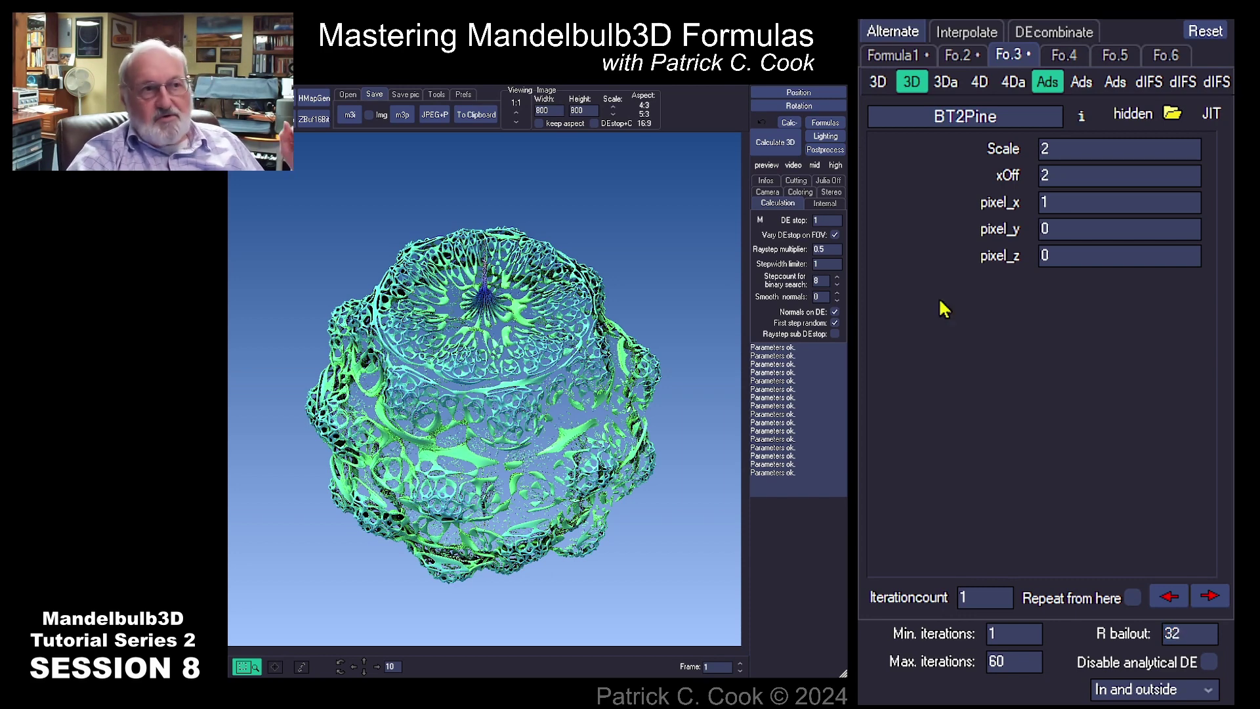
left_click(757, 150)
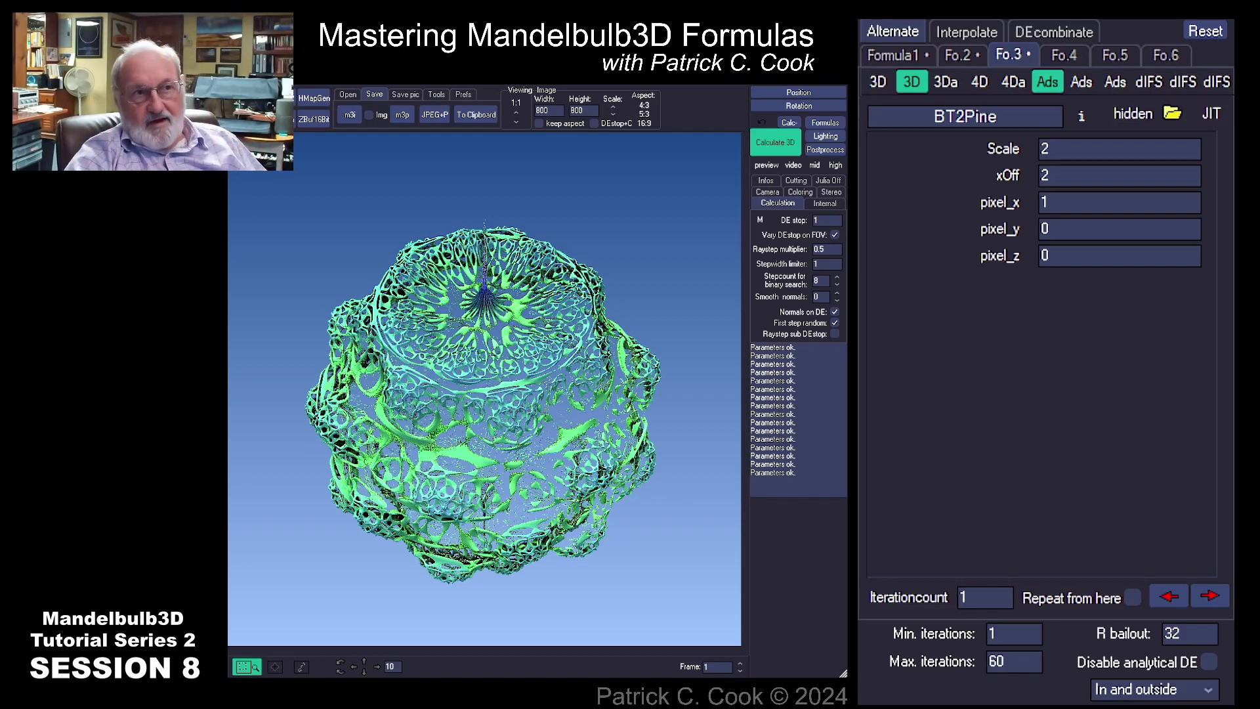
Look through the first three formula slots, set the R bailout to 16 and recalculate the 3D fractal.
left_click(894, 55)
left_click(972, 58)
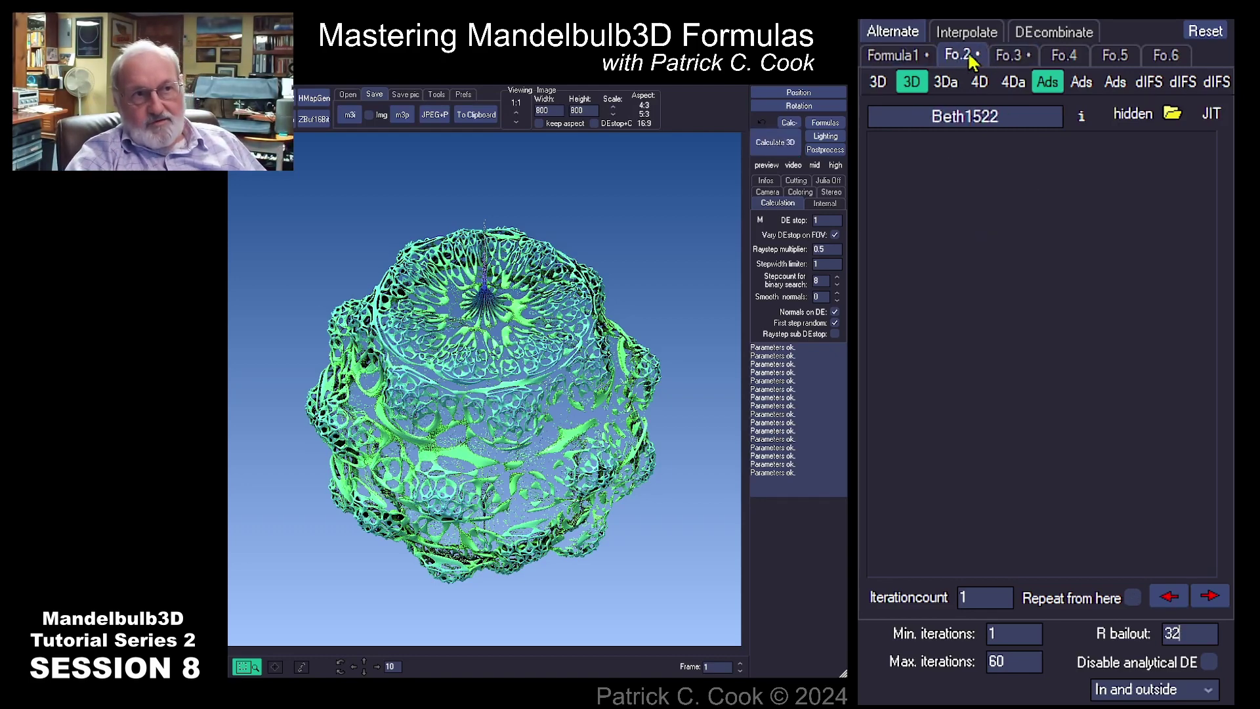
left_click(1011, 55)
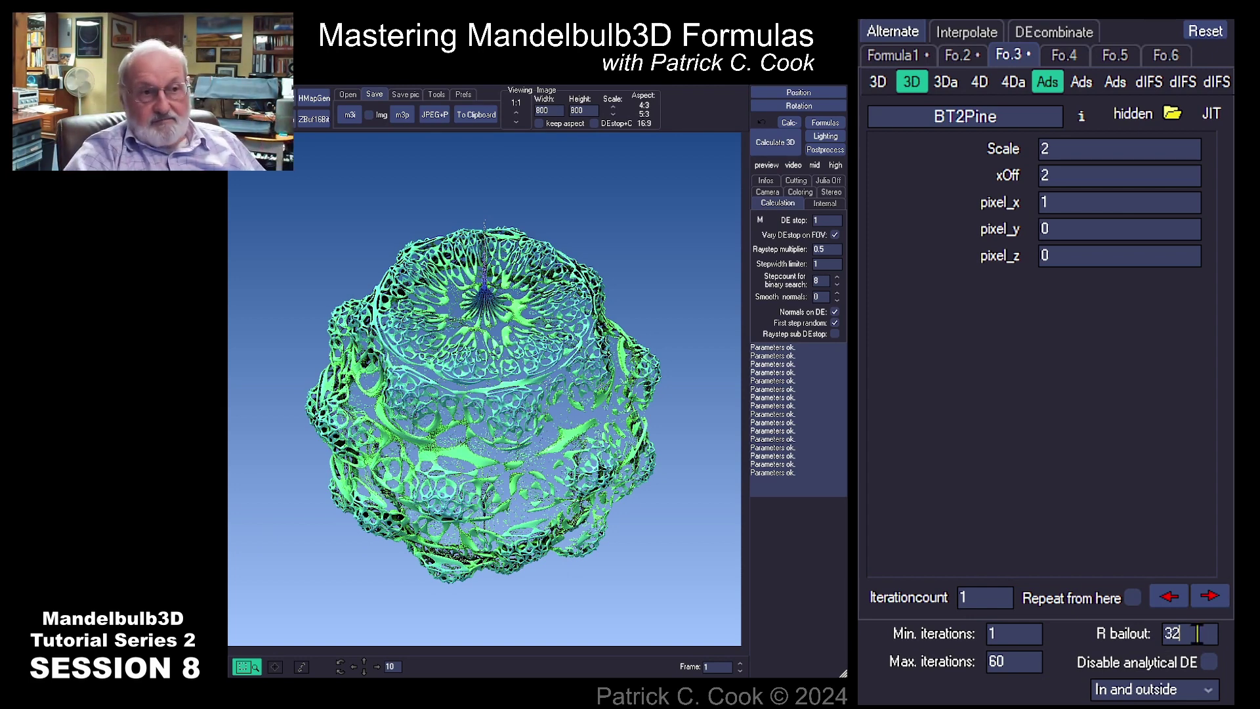
left_click_drag(1197, 633, 1137, 640)
type("16")
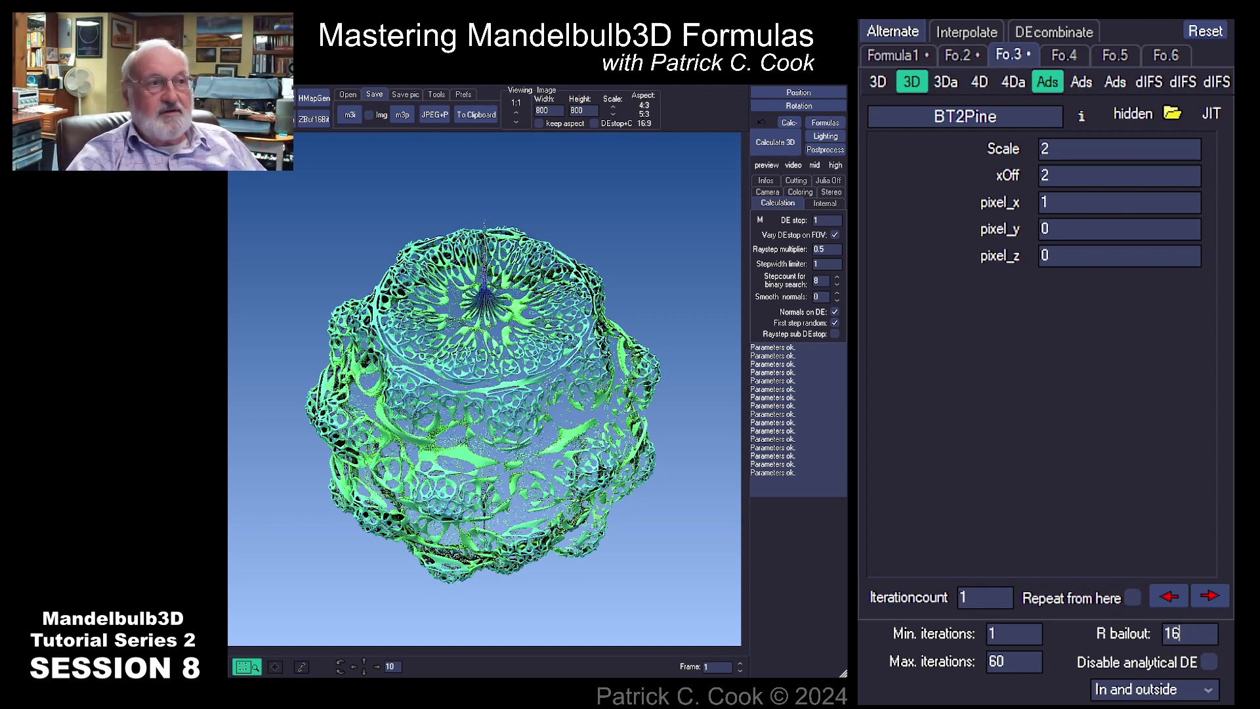
left_click(775, 142)
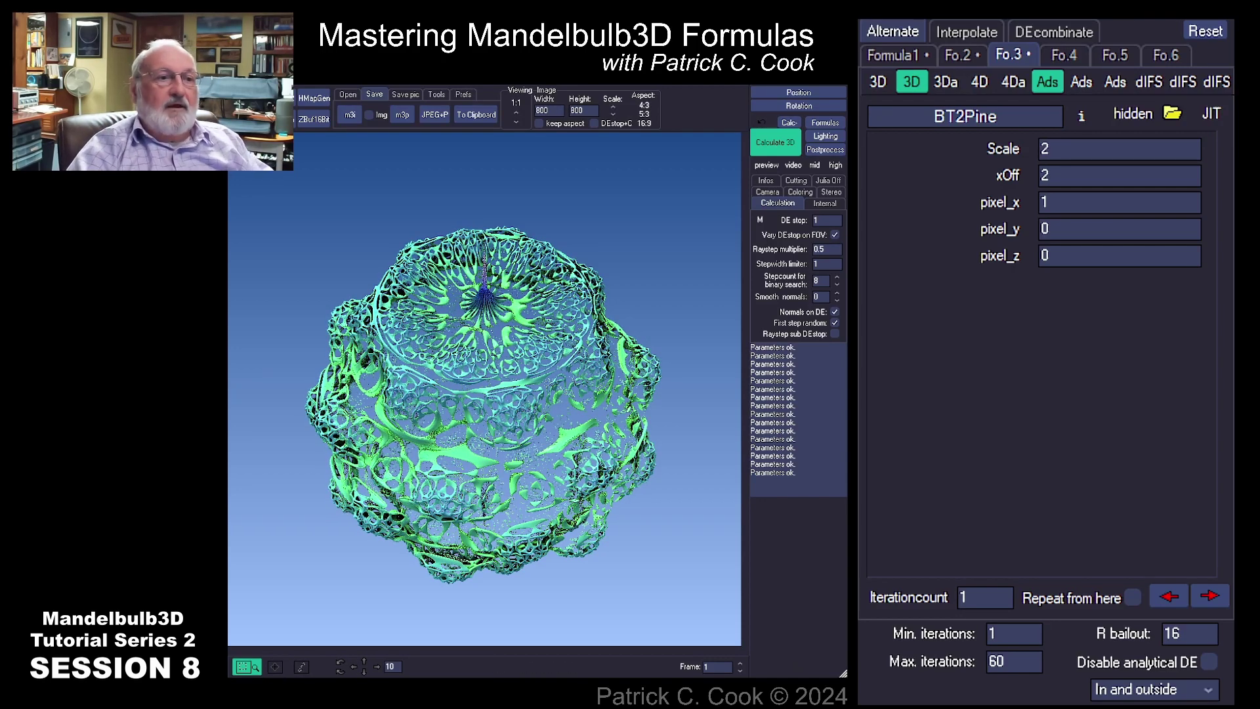
Keep the minimum iterations as they are, set the maximum iterations to 30 and recalculate the 3D fractal.
double_click(1005, 634)
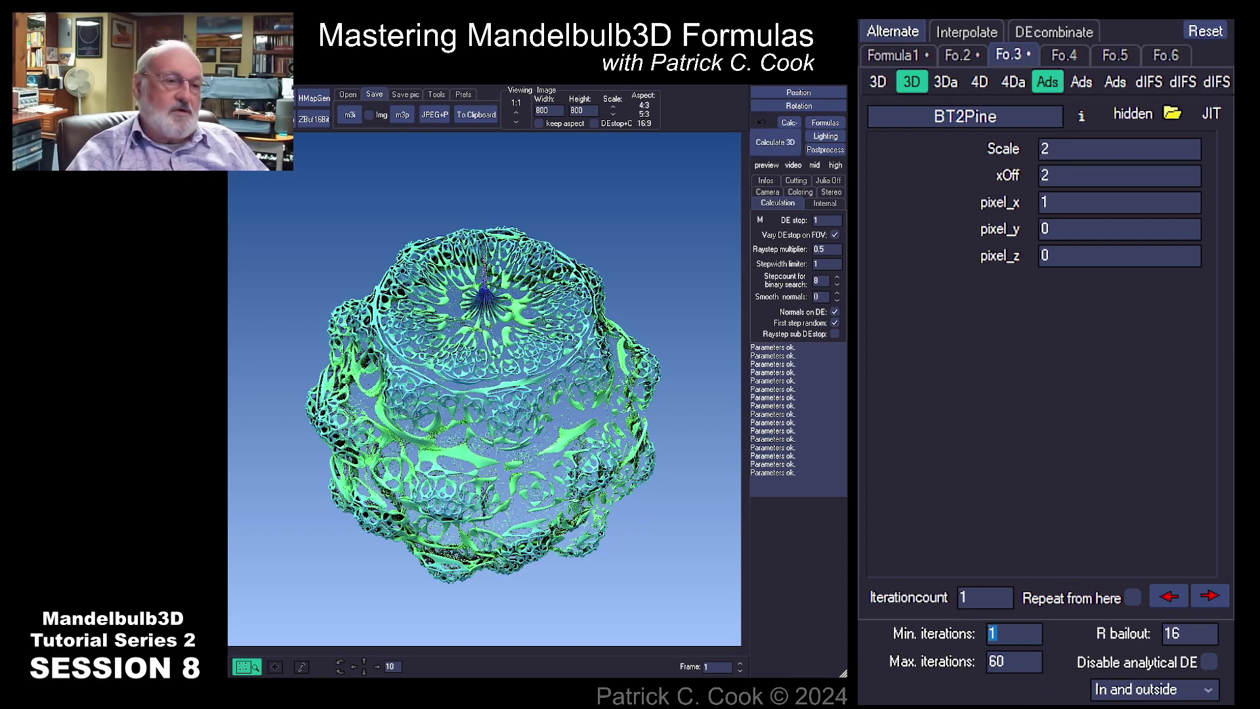
double_click(1002, 661)
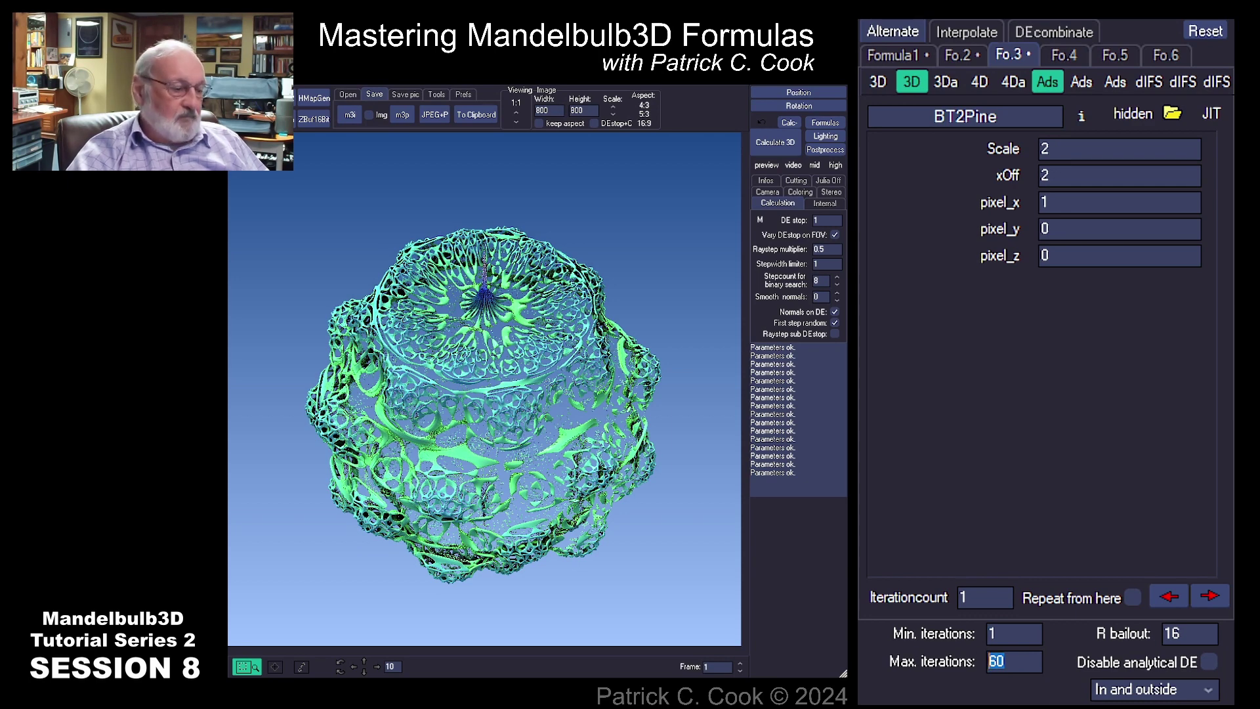
type("30")
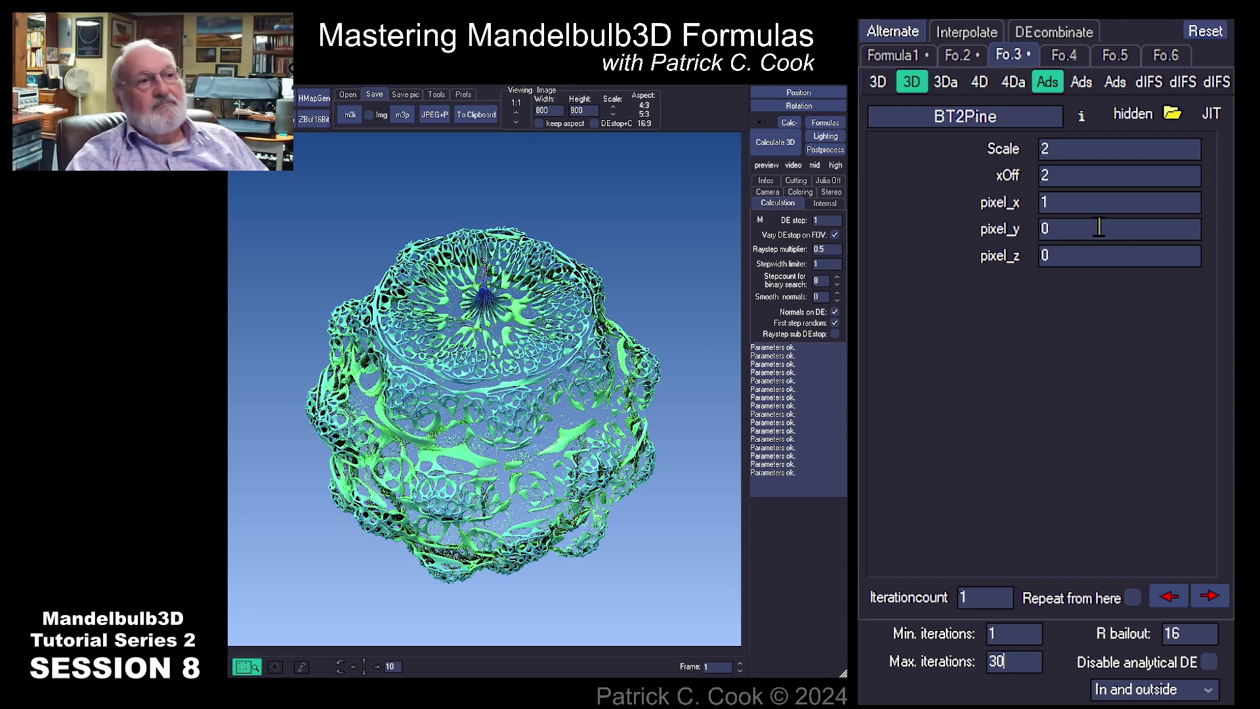
left_click(775, 142)
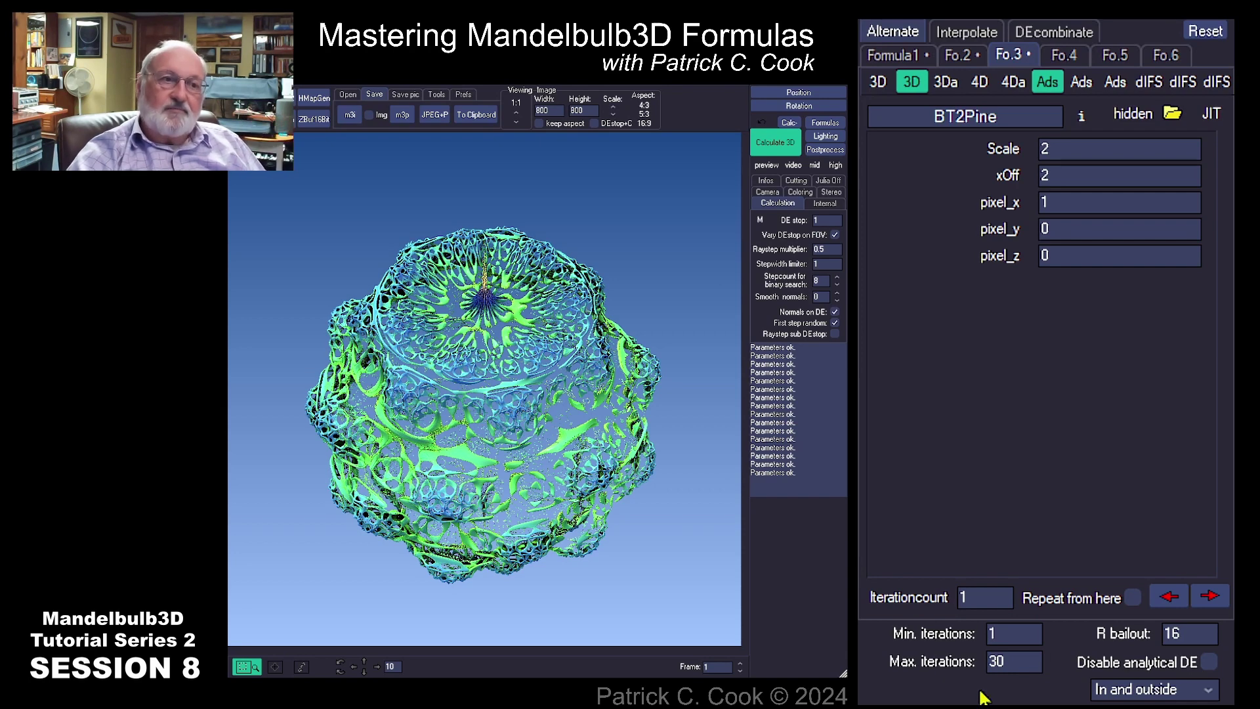
Lower the maximum iterations to 15 and recalculate the 3D fractal.
double_click(1009, 662)
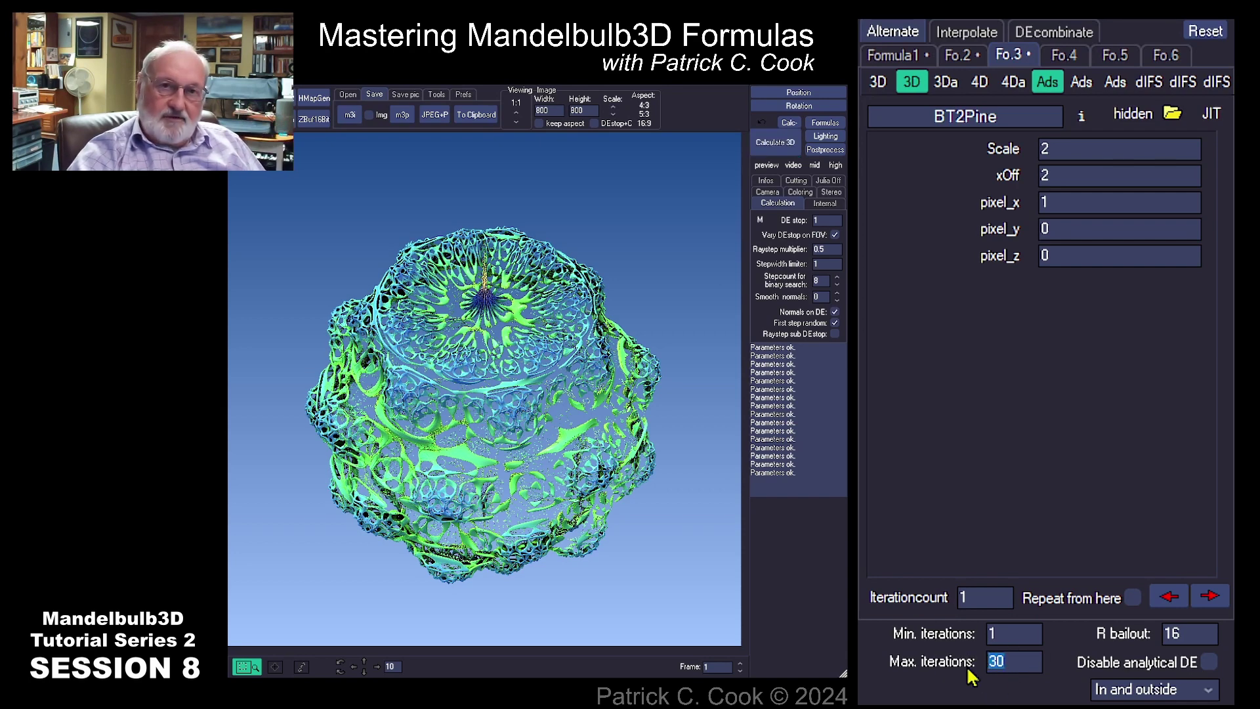
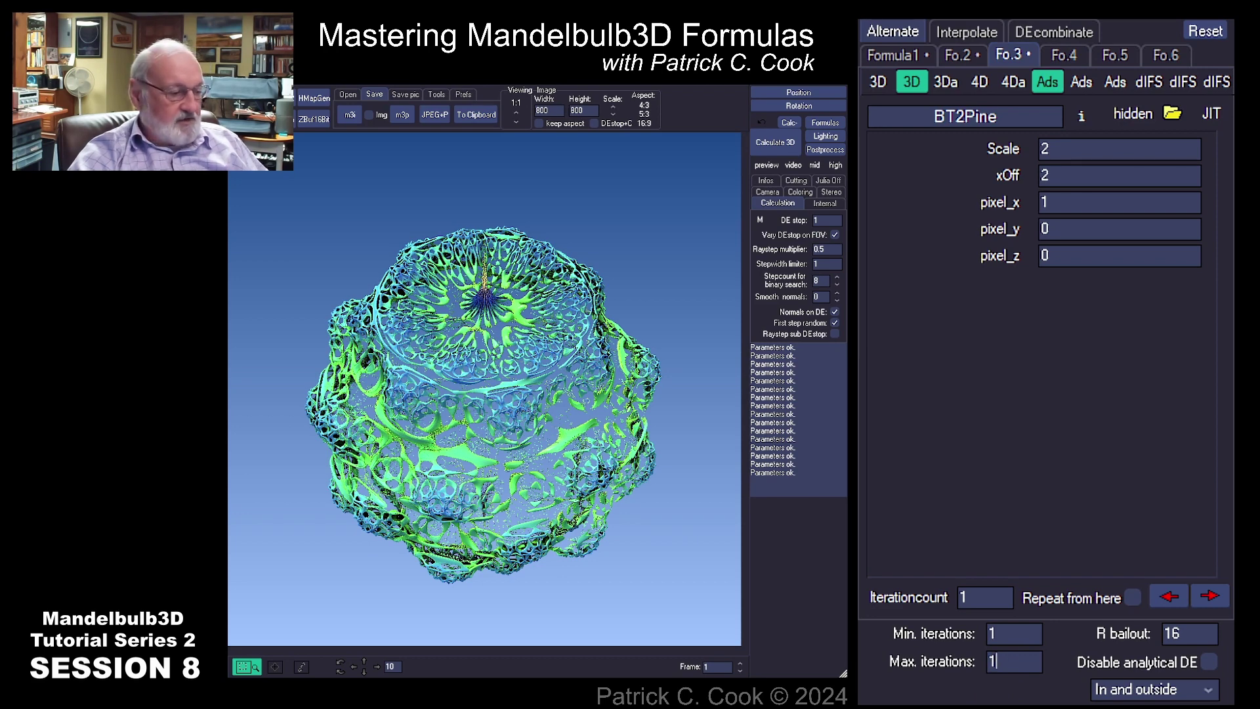
type("5")
left_click(775, 142)
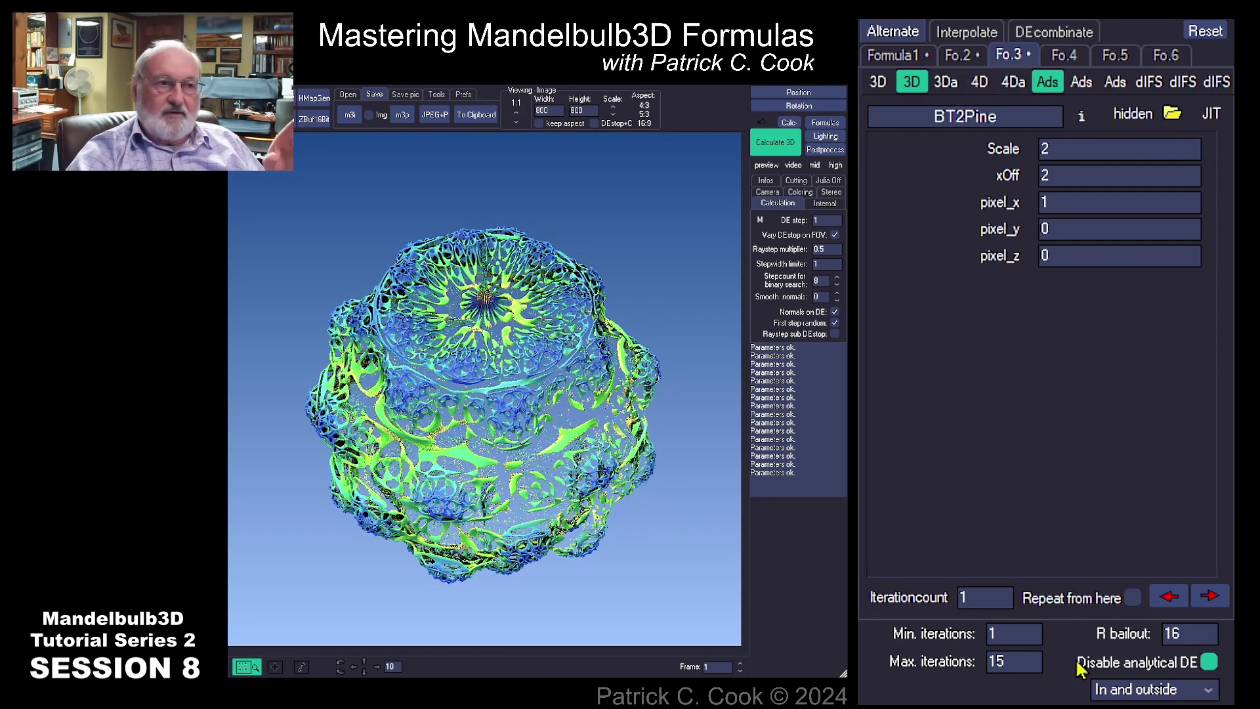
Raise the maximum iterations back to 30 and recalculate the fractal for comparison.
double_click(1016, 661)
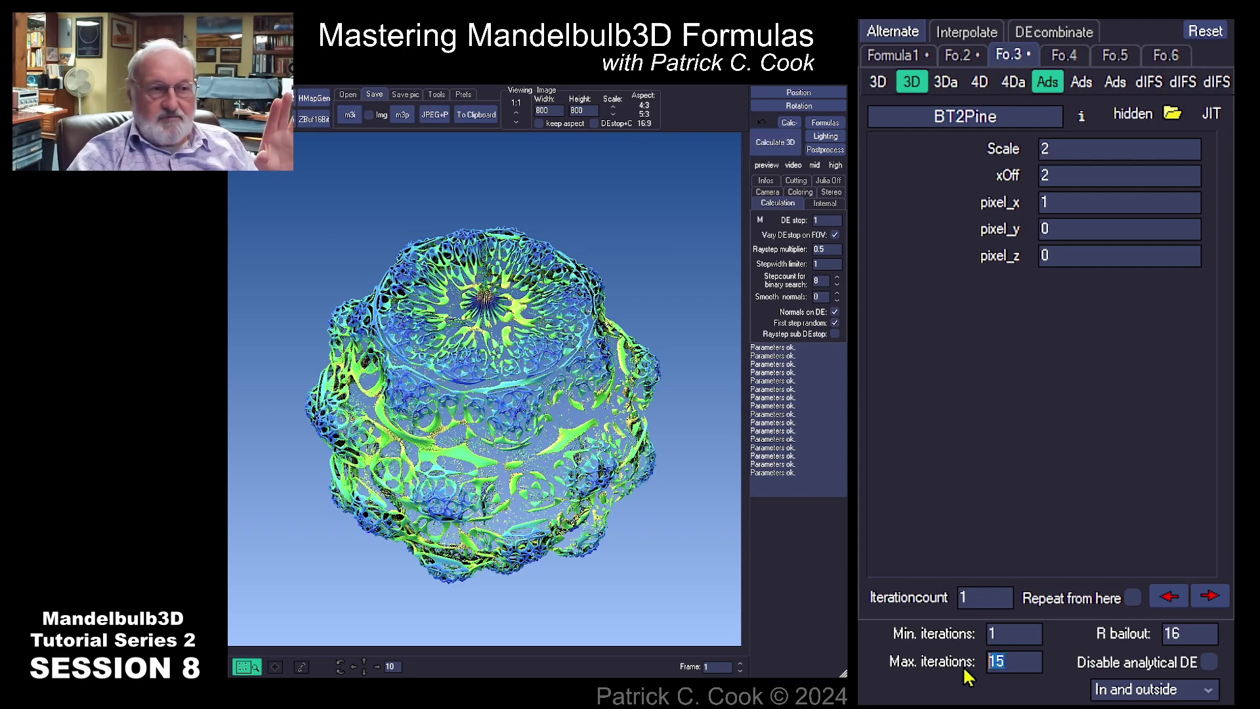
type("30")
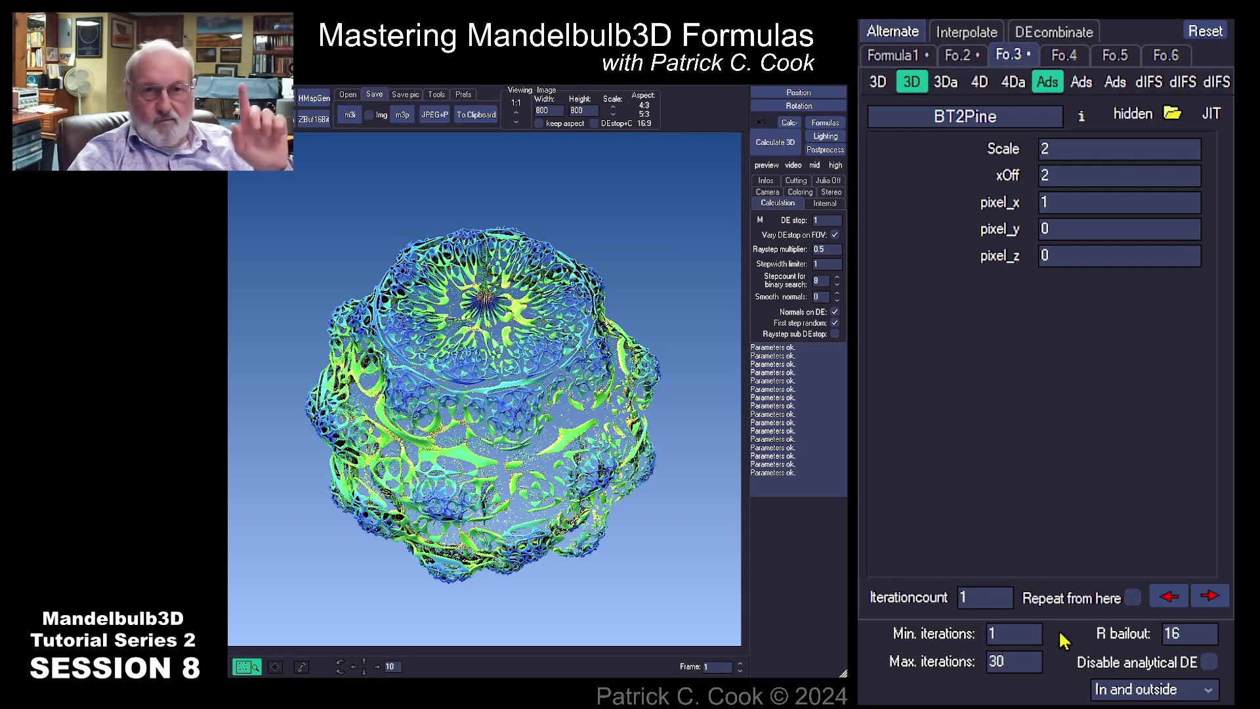
left_click(776, 143)
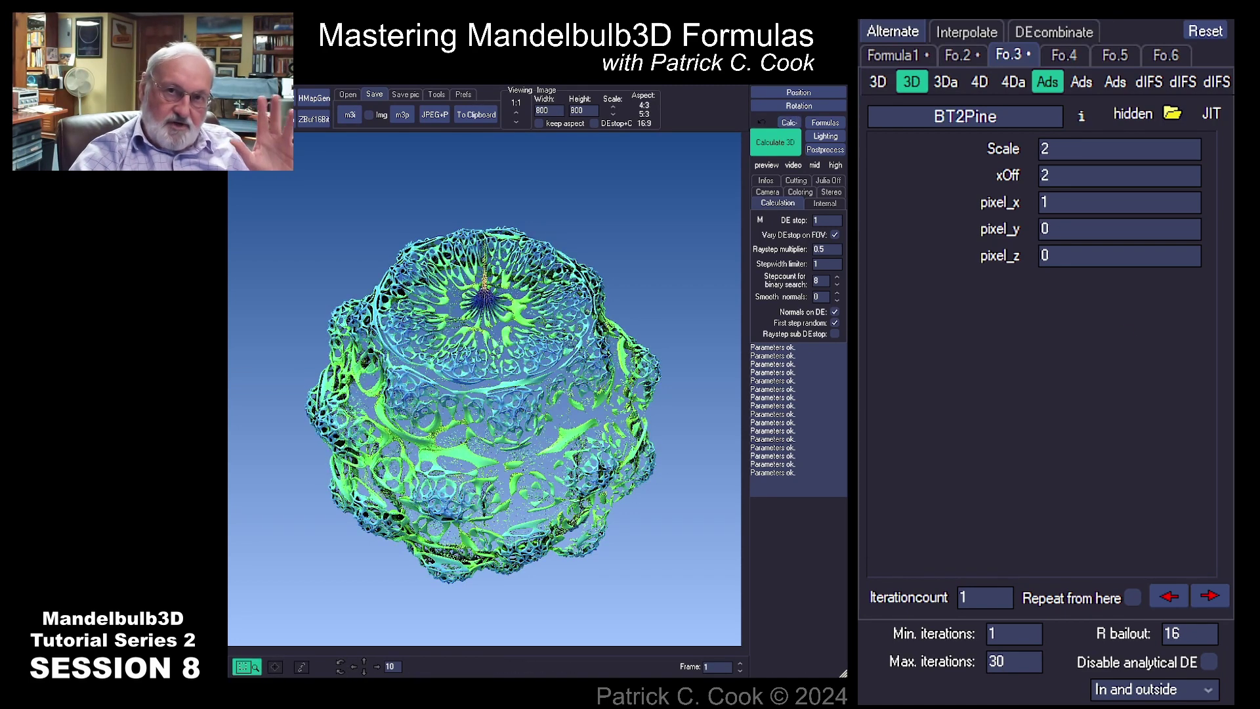
Set the maximum iterations to 15 again and recalculate the fractal.
double_click(1008, 661)
type("15")
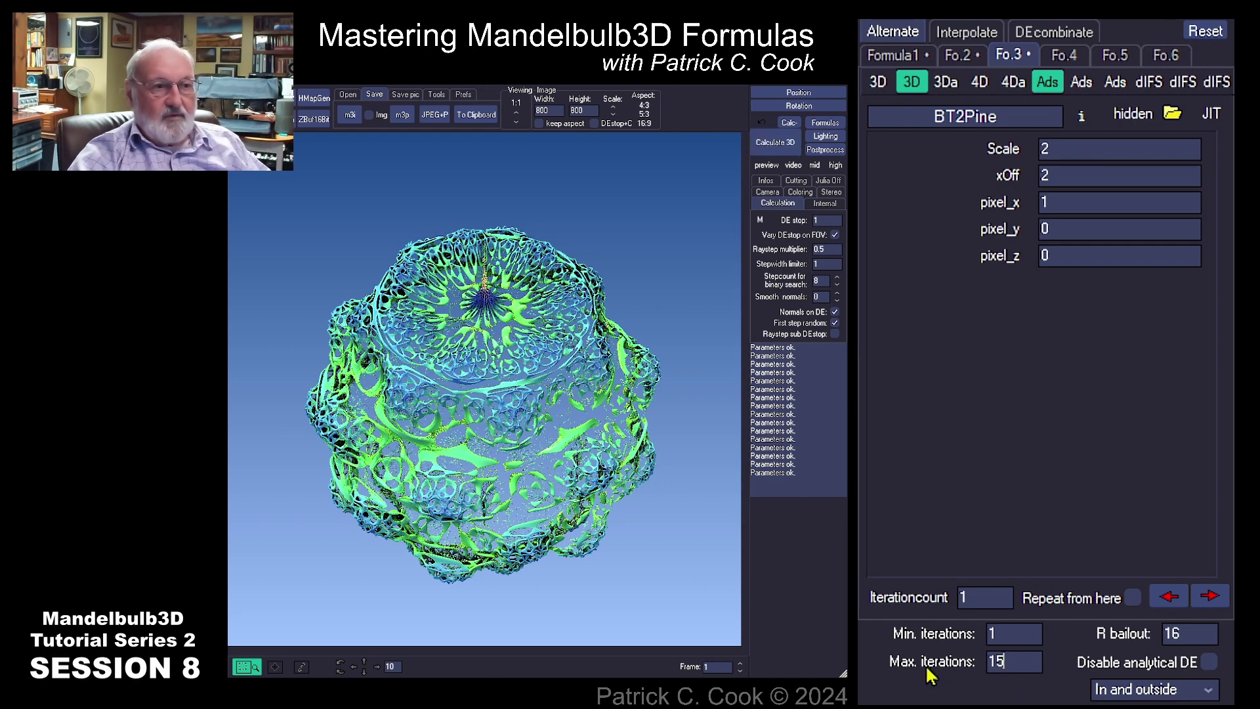
key("Return")
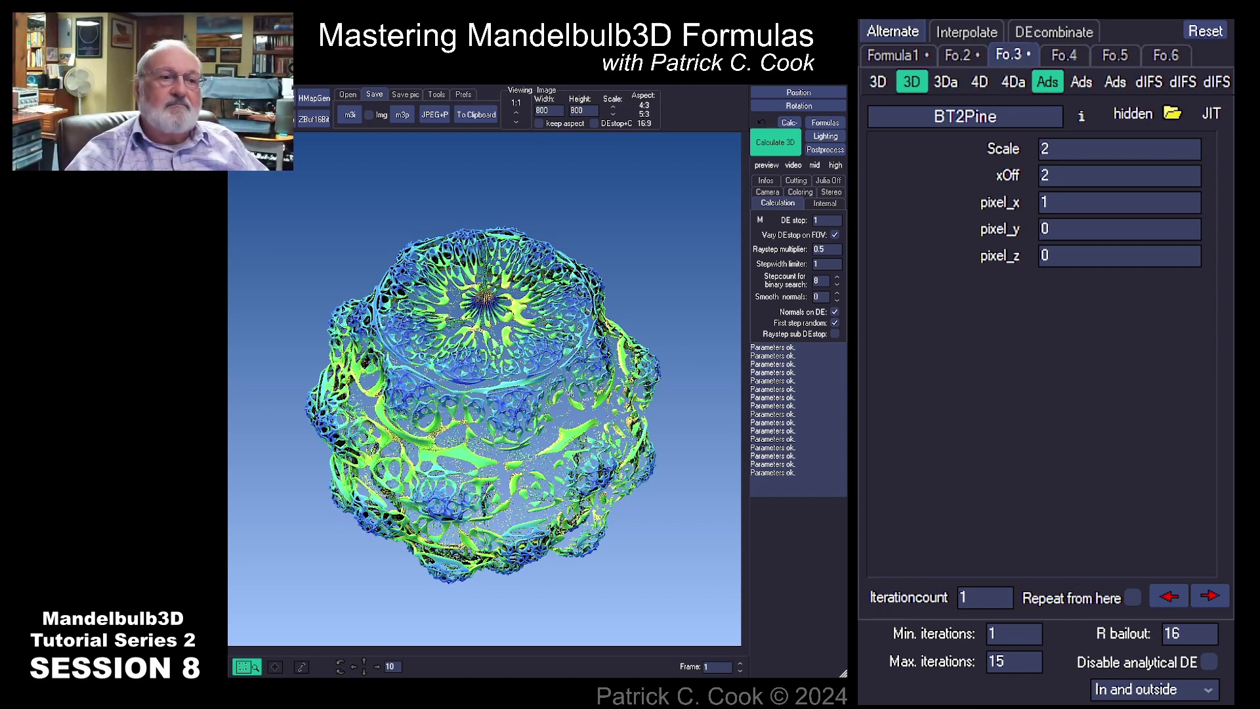
Reduce the maximum iterations to 5 and recalculate the 3D fractal.
left_click_drag(1007, 662, 975, 670)
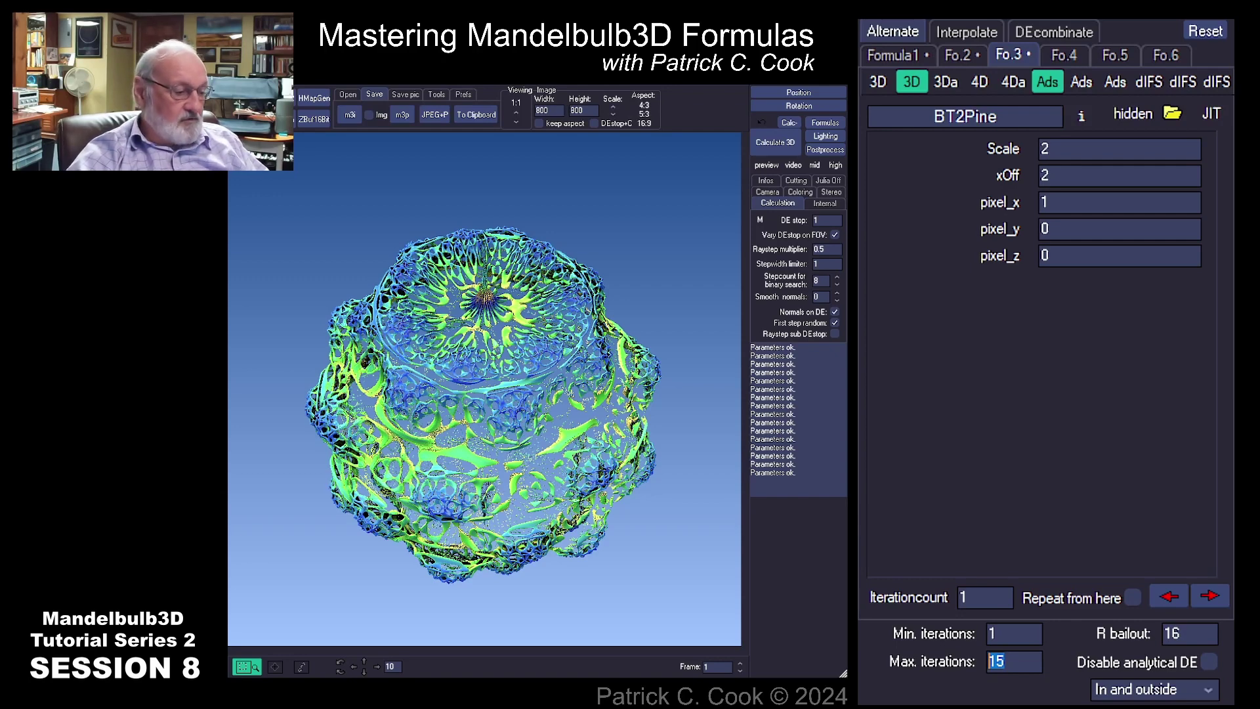
type("5")
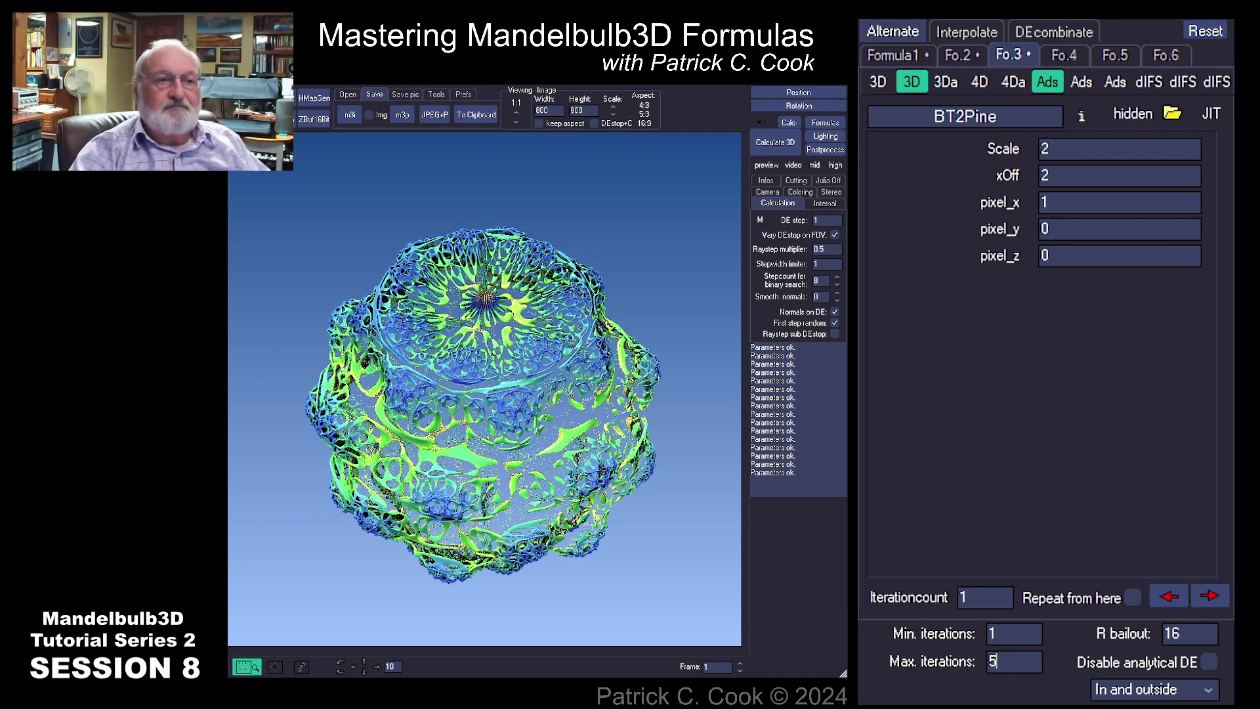
left_click(781, 149)
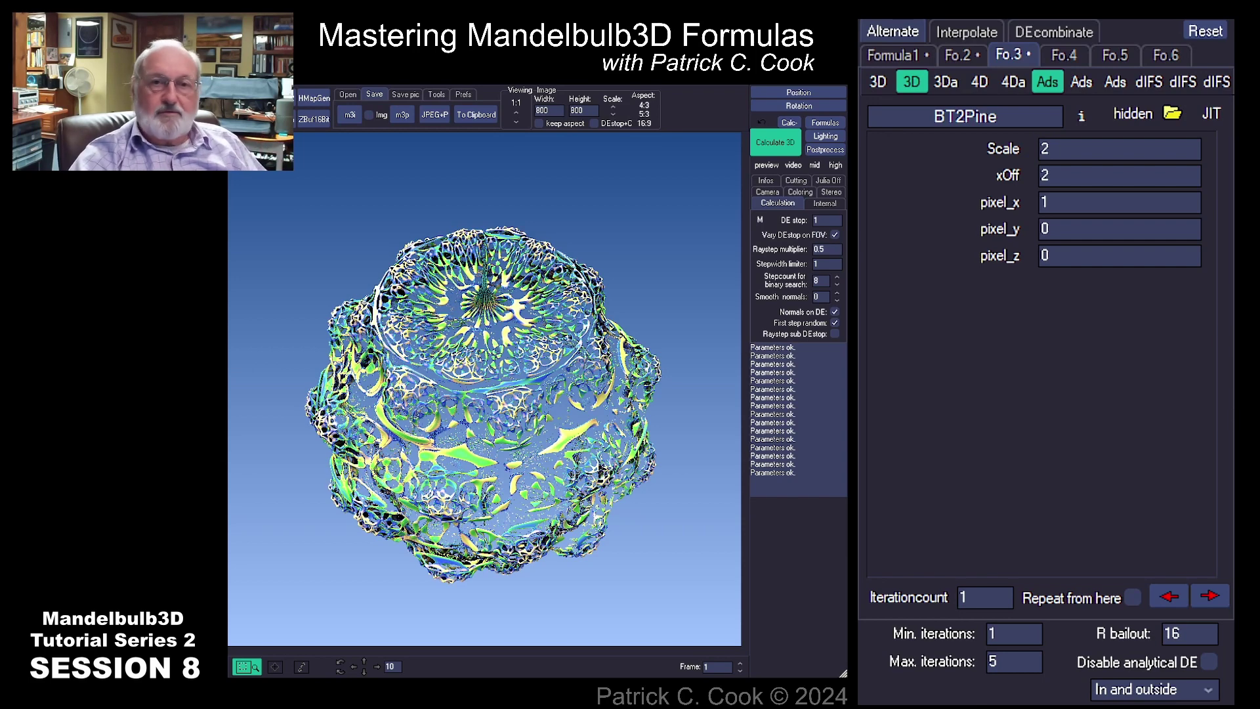
Reduce the maximum iterations to 2 and recalculate the 3D fractal.
double_click(995, 662)
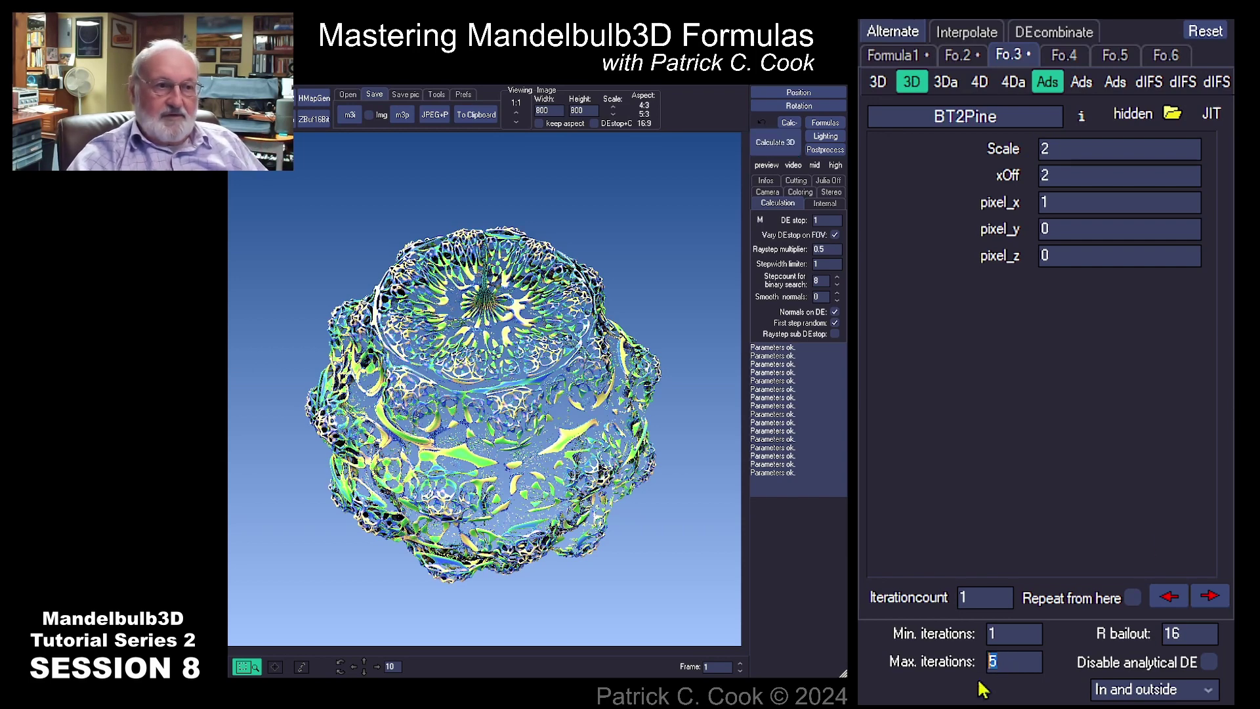
type("2")
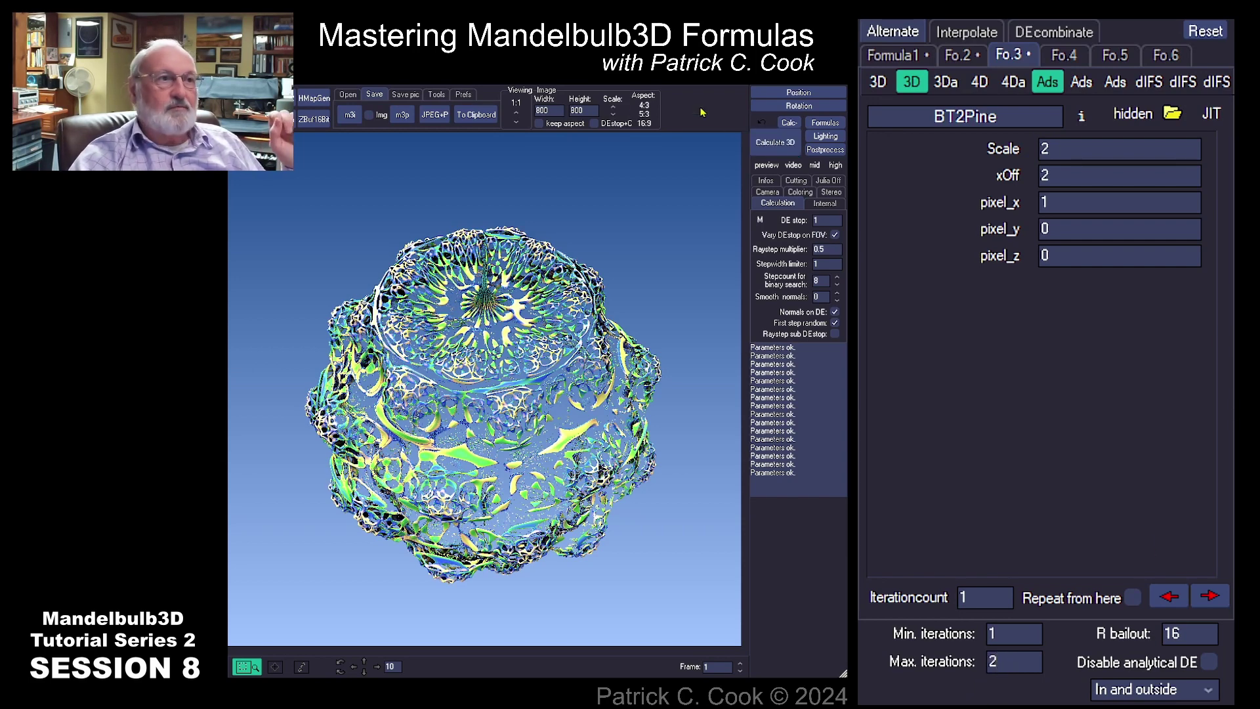
left_click(775, 142)
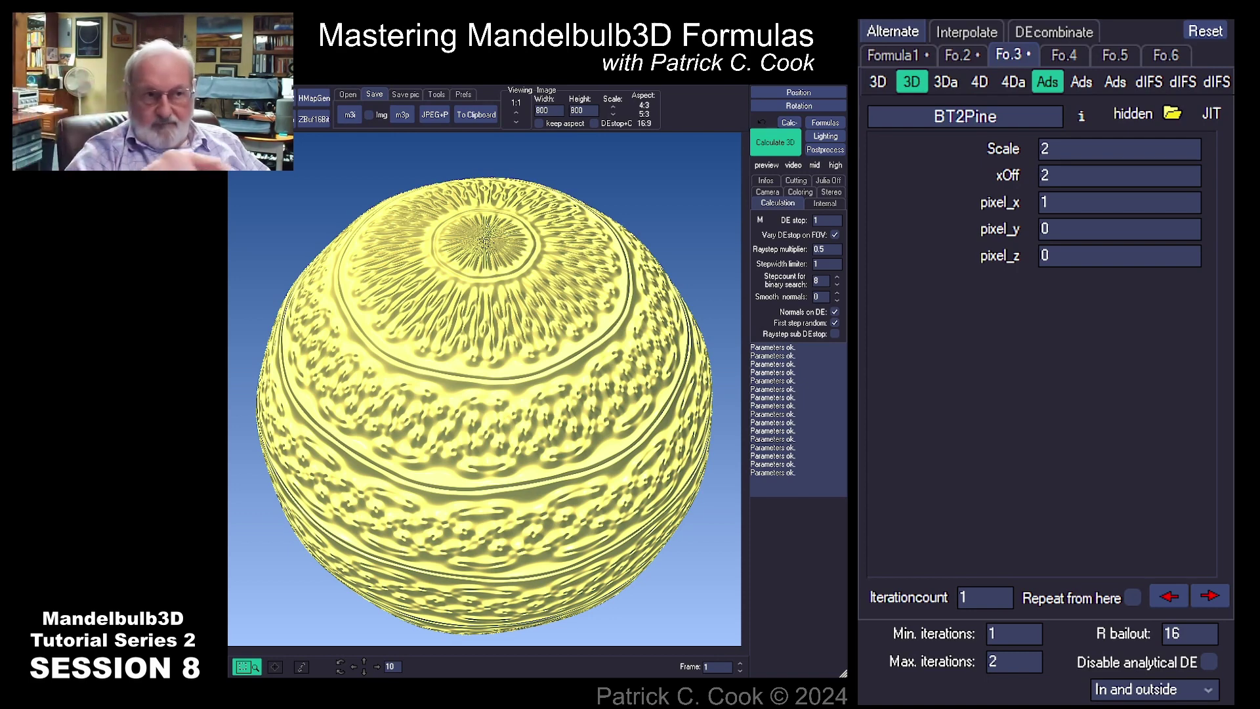
Set the maximum iterations to 3 and recalculate the 3D fractal.
double_click(1025, 664)
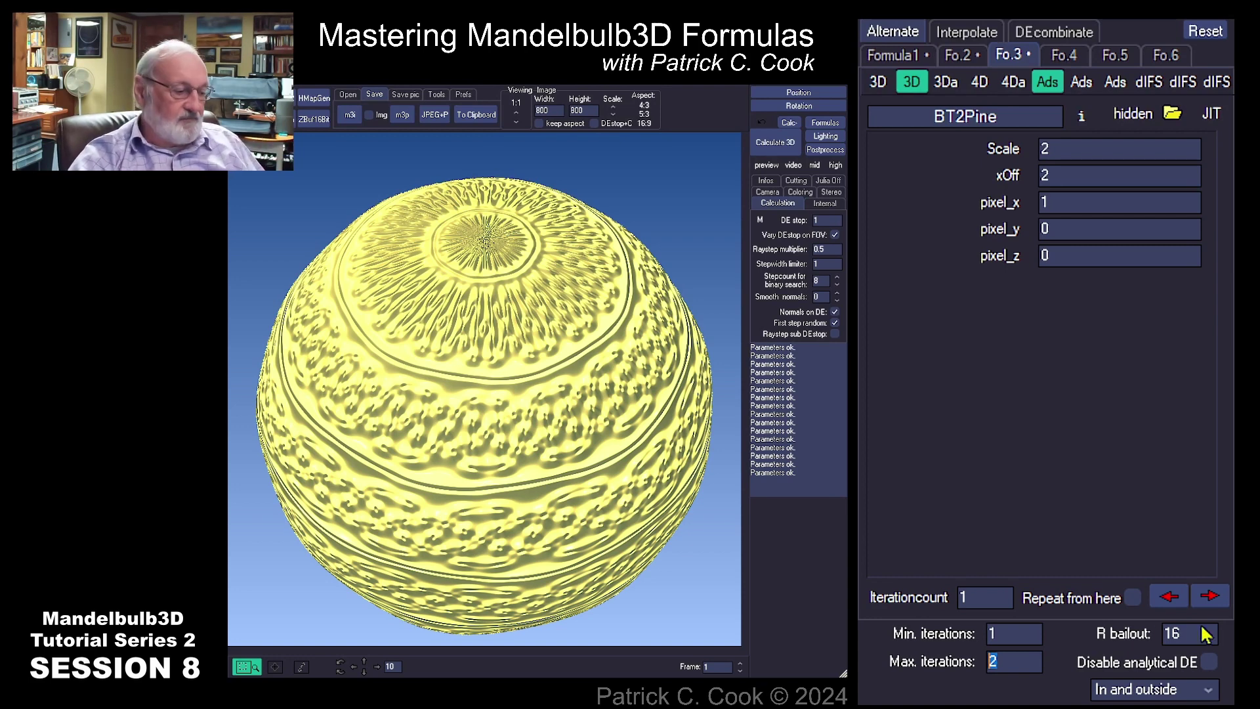
type("3")
left_click(792, 165)
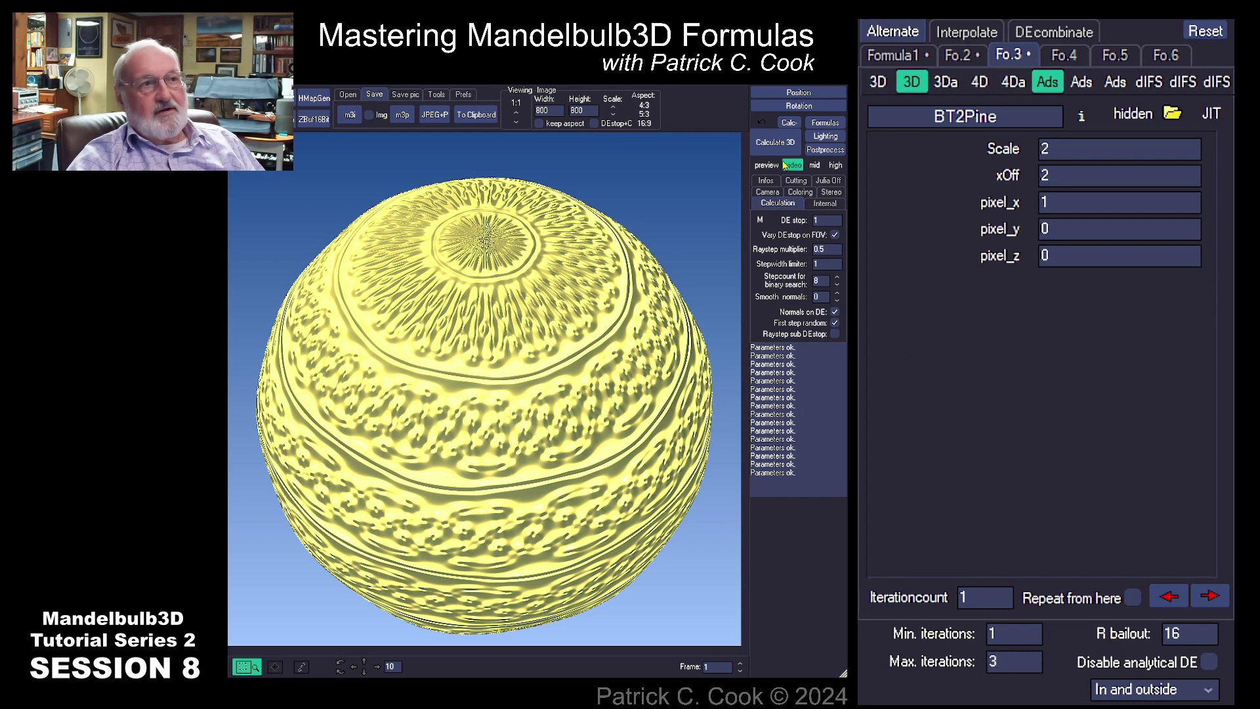
left_click(775, 143)
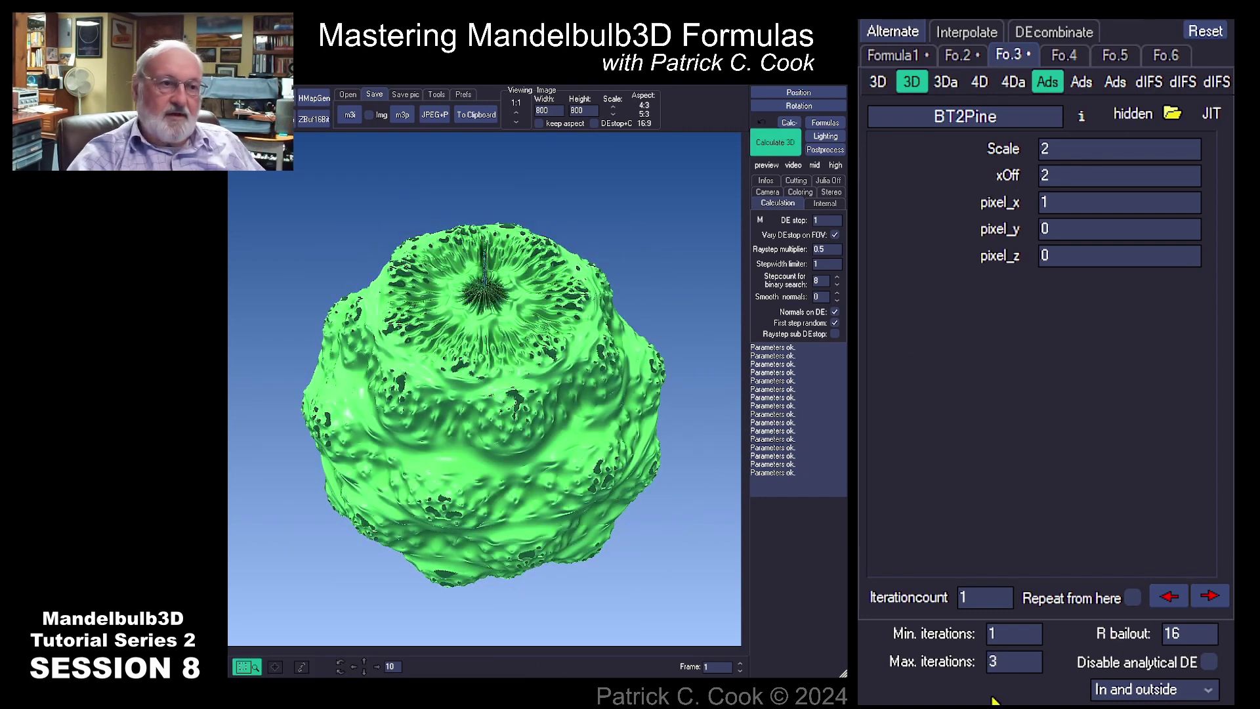
Recalculate the fractal with the maximum iterations set to 4, and again with them set to 5.
double_click(995, 663)
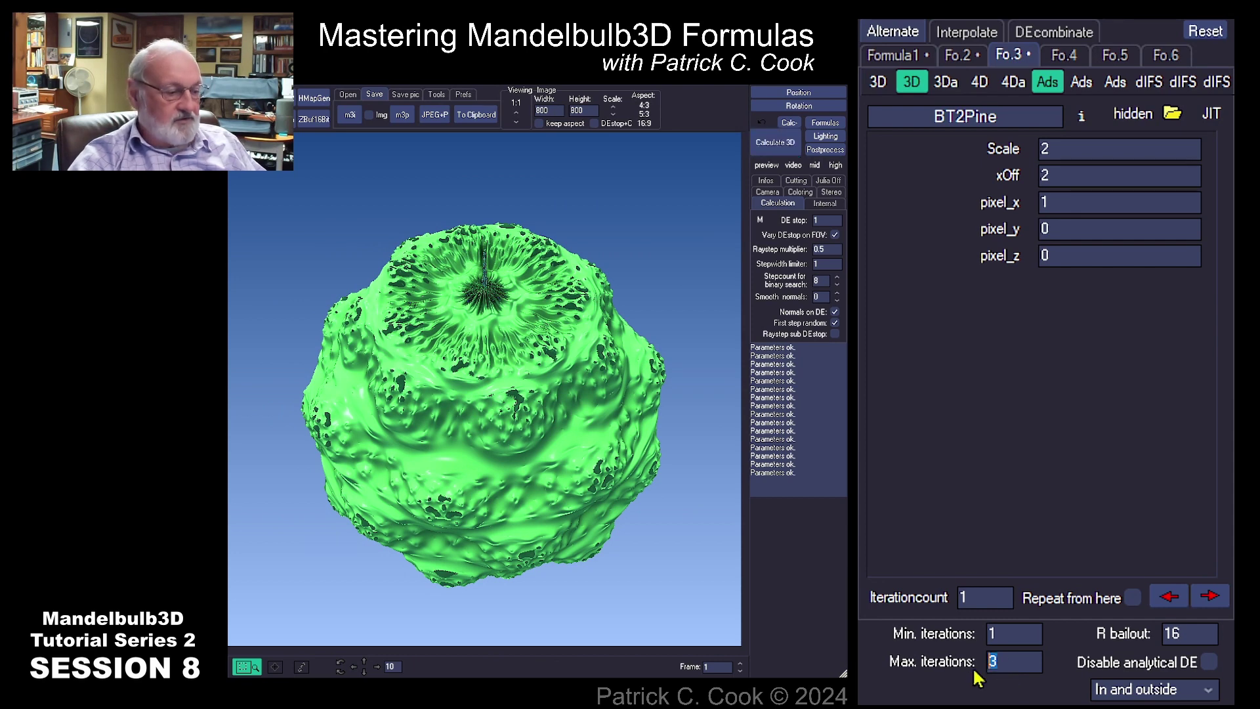
type("4")
key("Return")
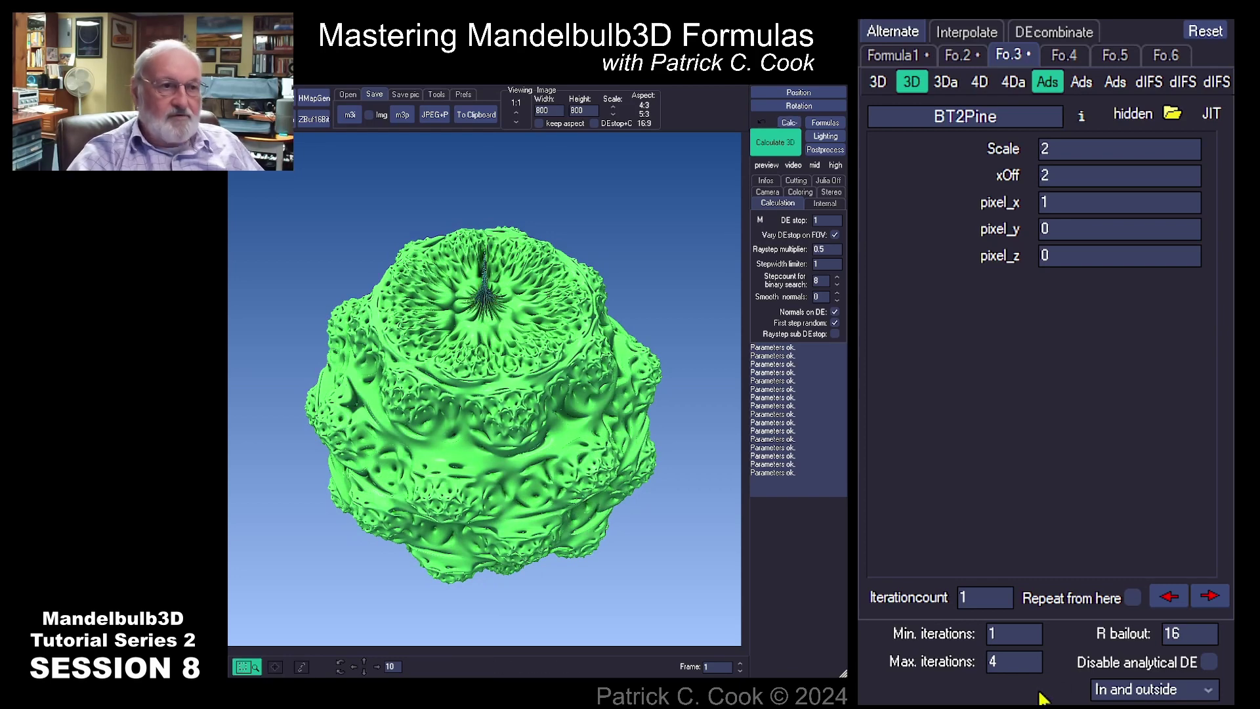
type("5")
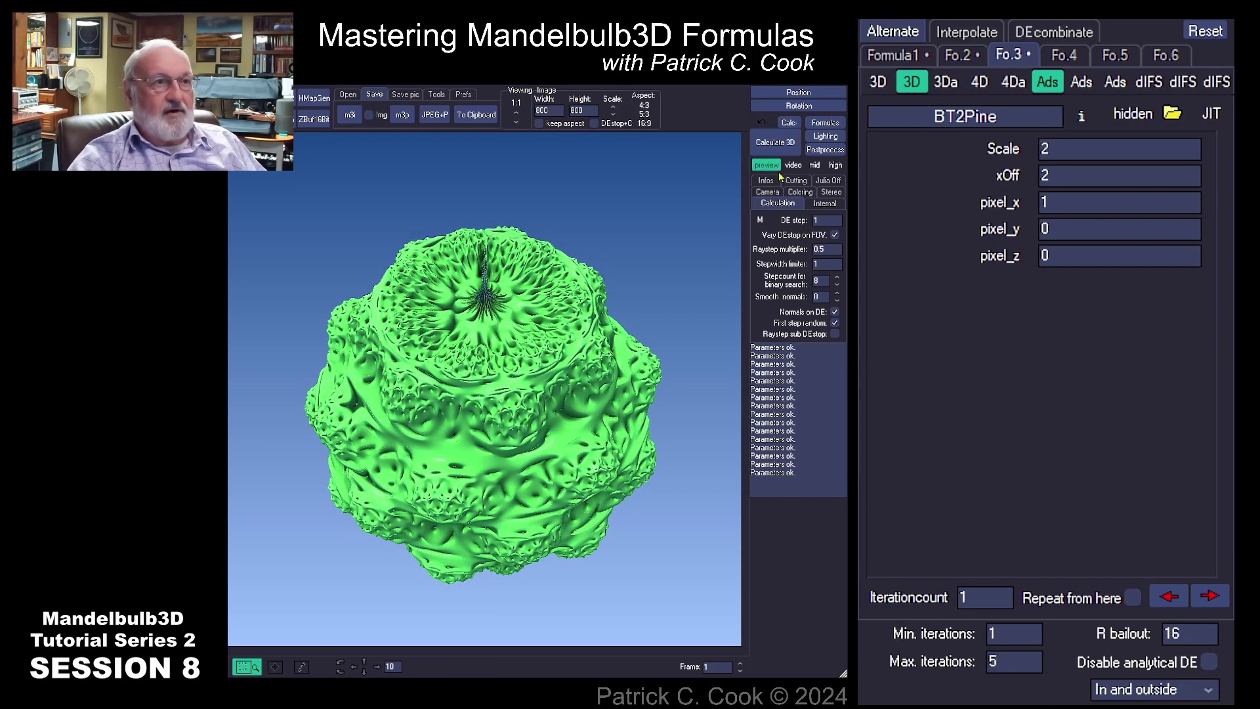
key("Return")
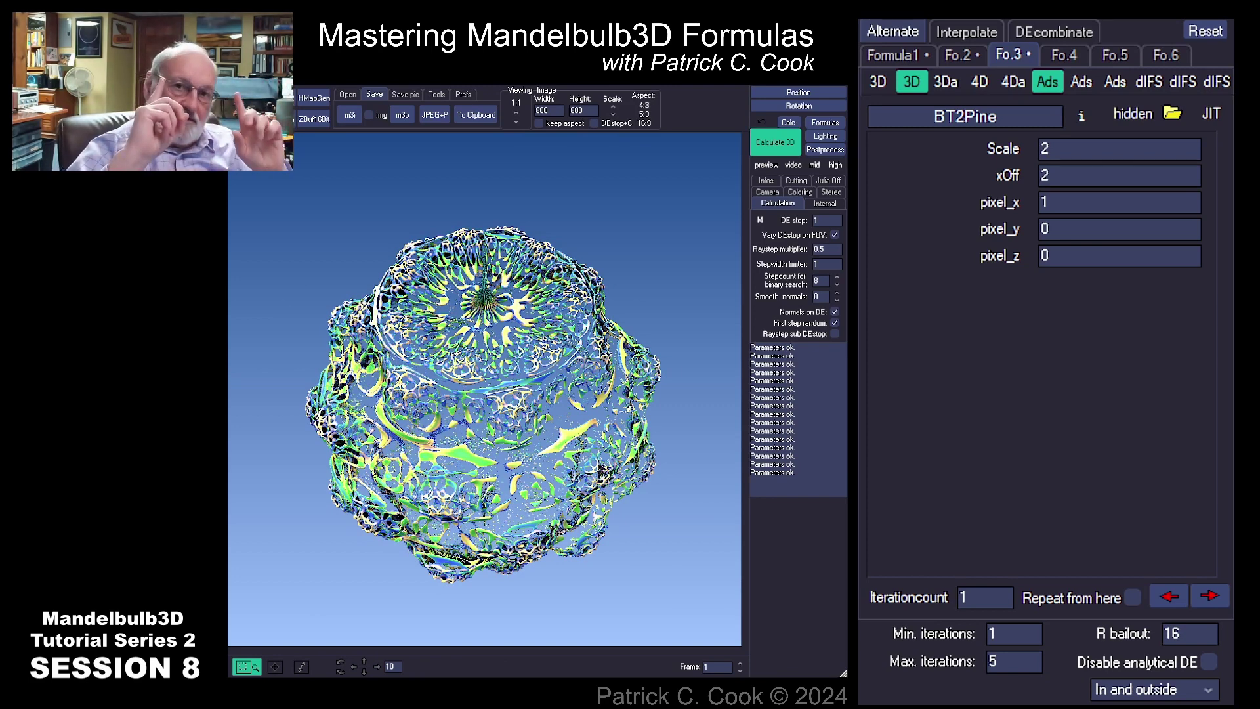
Raise the maximum iterations to 60 and recalculate the 3D fractal.
left_click(894, 56)
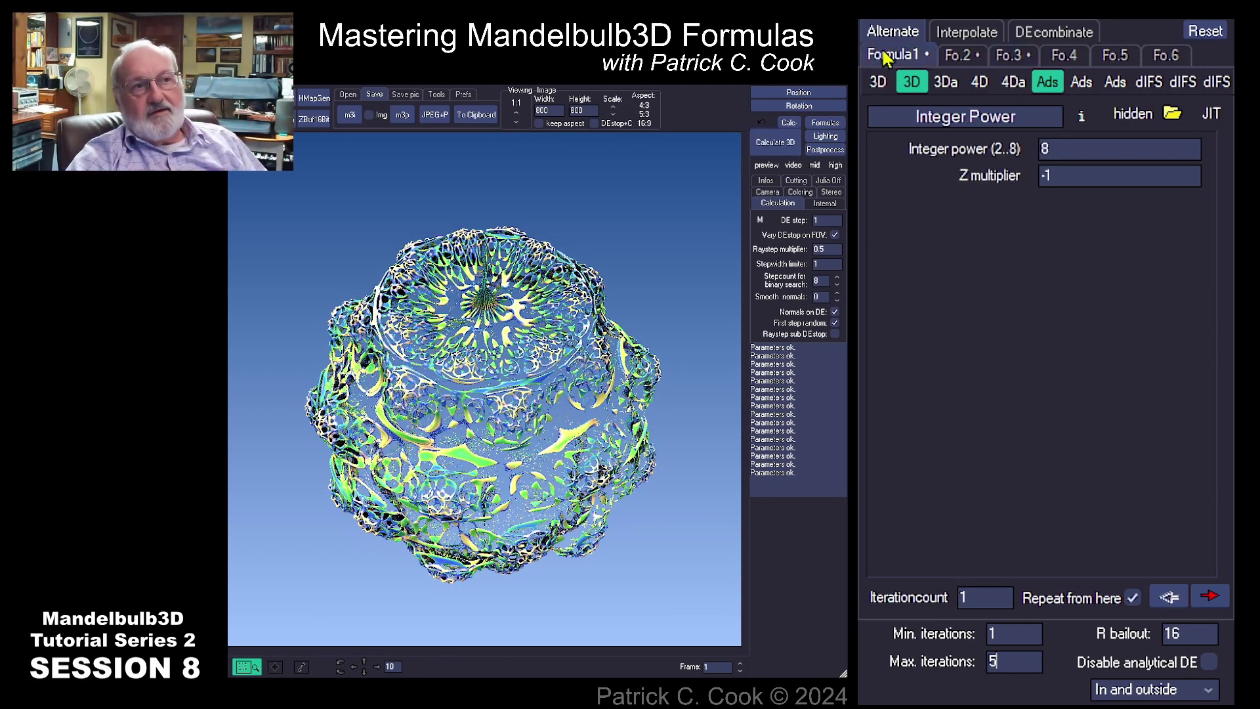
left_click(959, 55)
left_click(1005, 58)
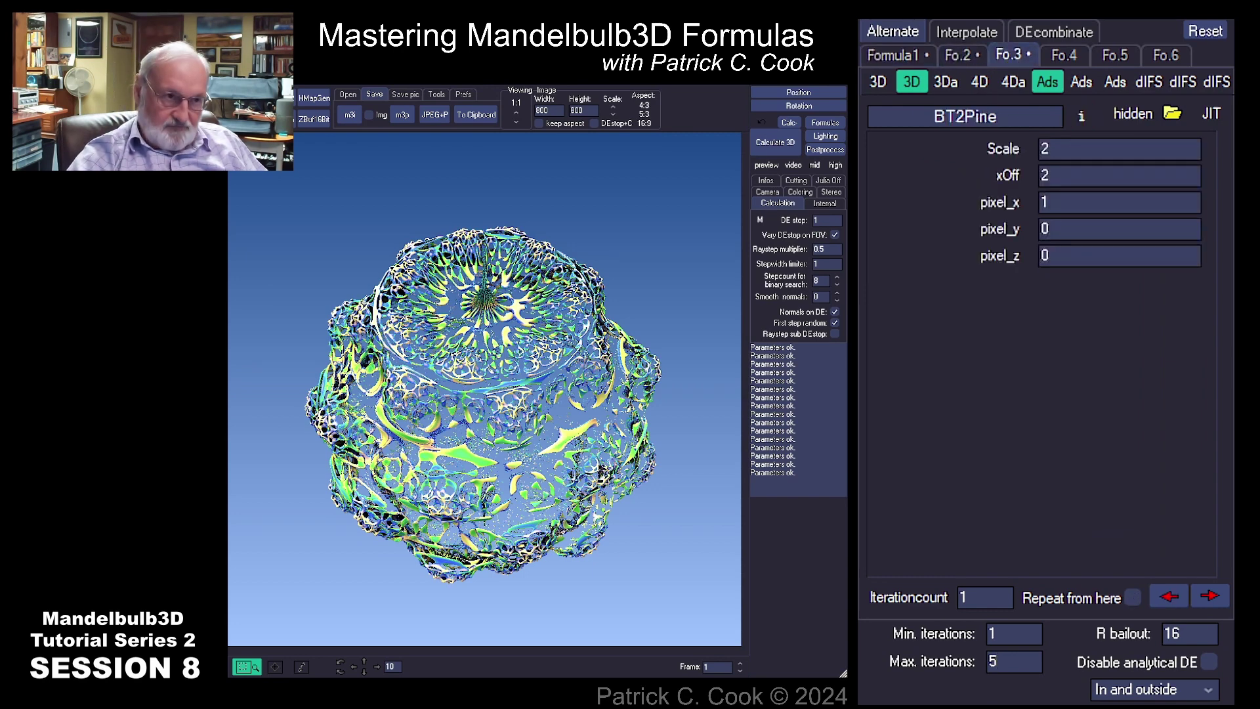
double_click(1002, 664)
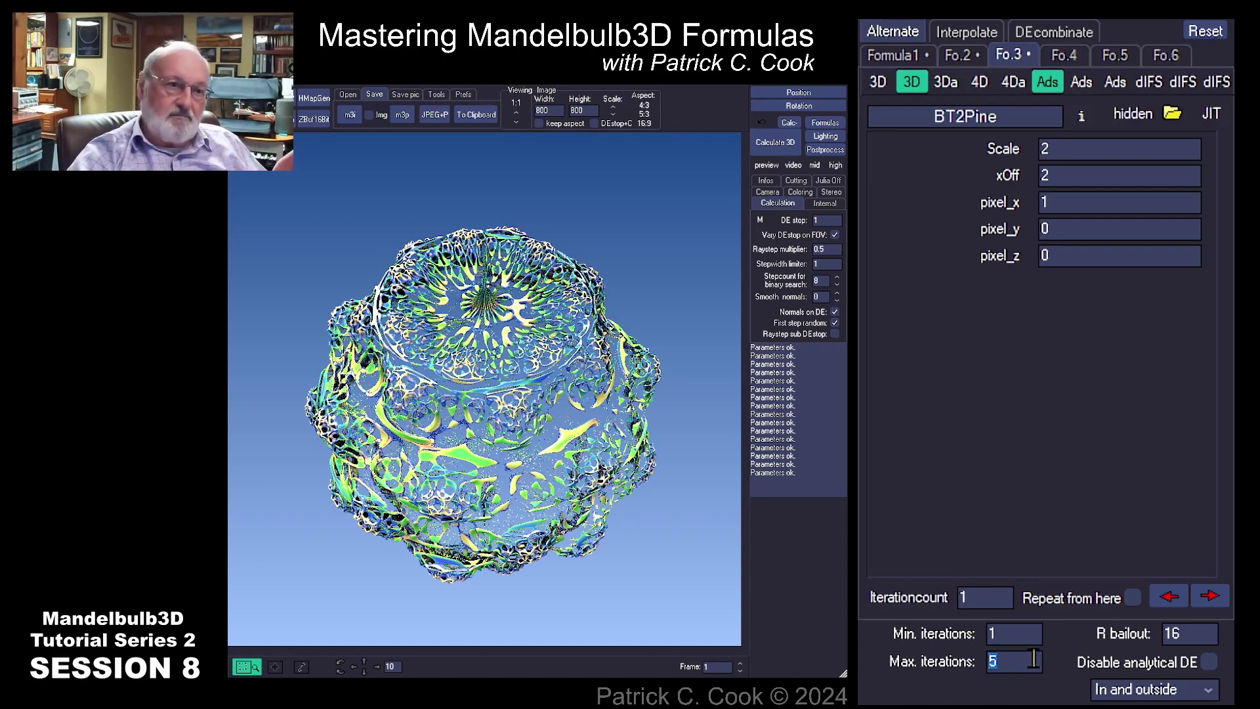
type("60")
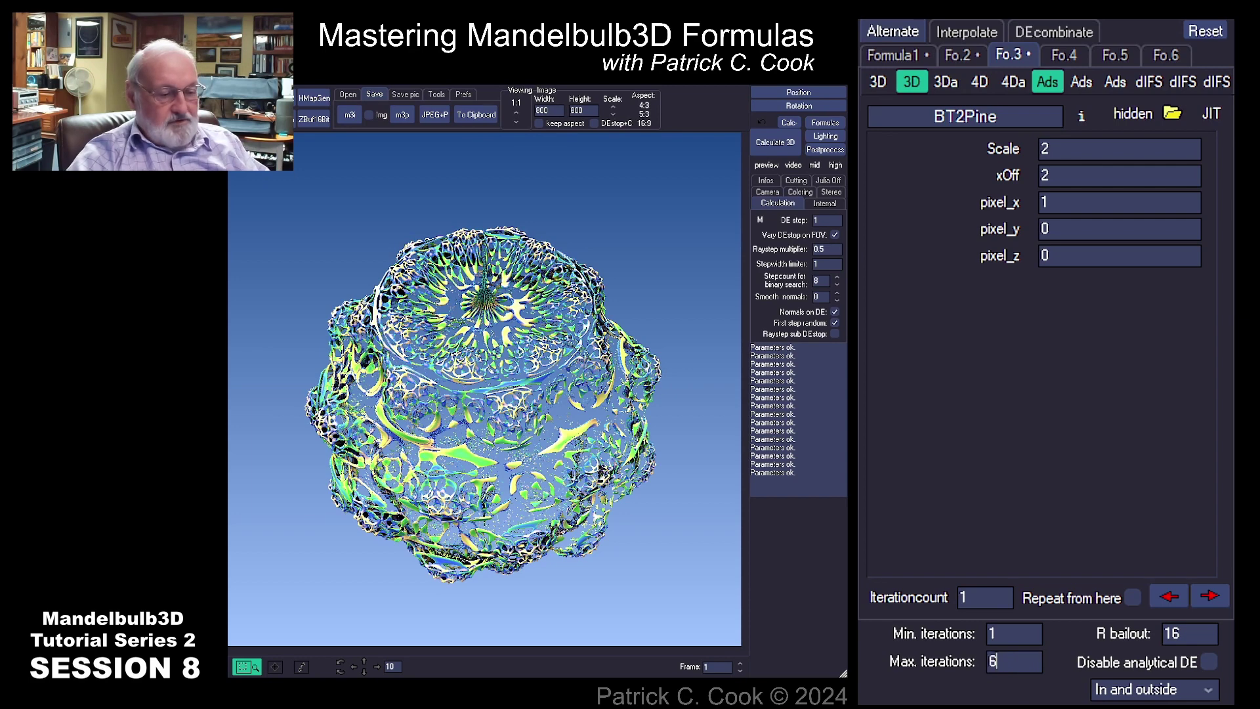
left_click(791, 165)
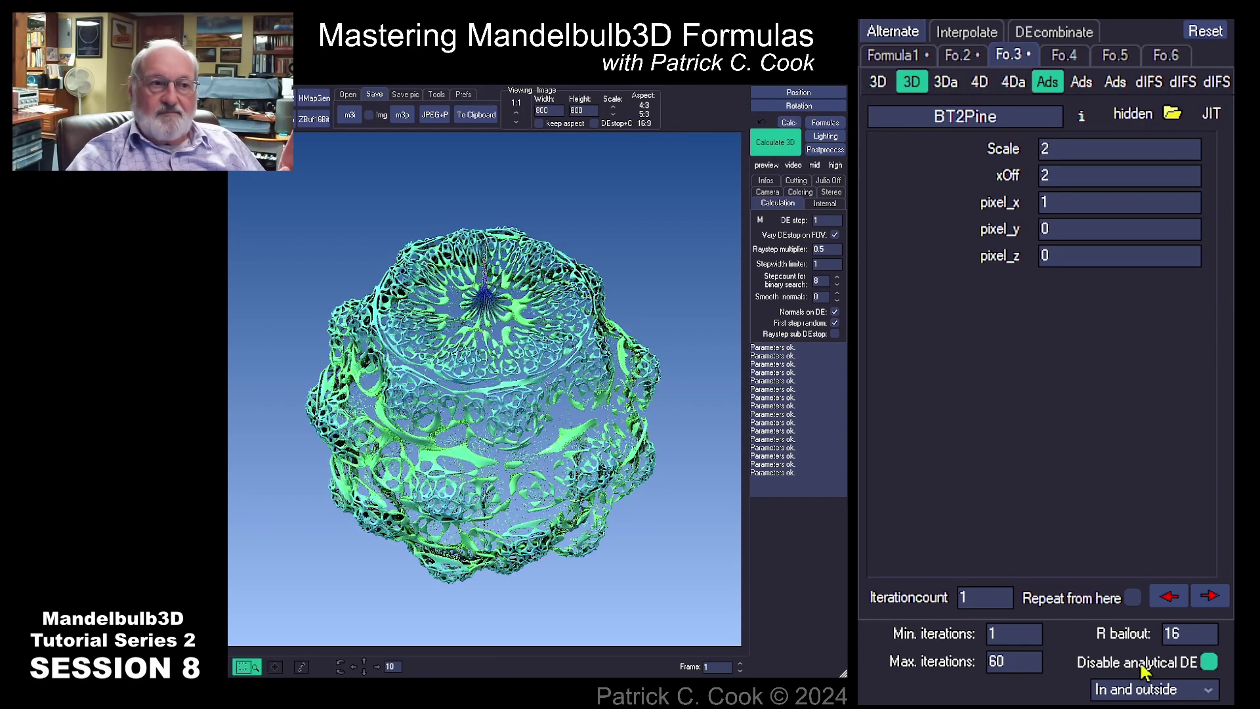
Raise the maximum iterations to 900 and recalculate the 3D fractal.
double_click(998, 662)
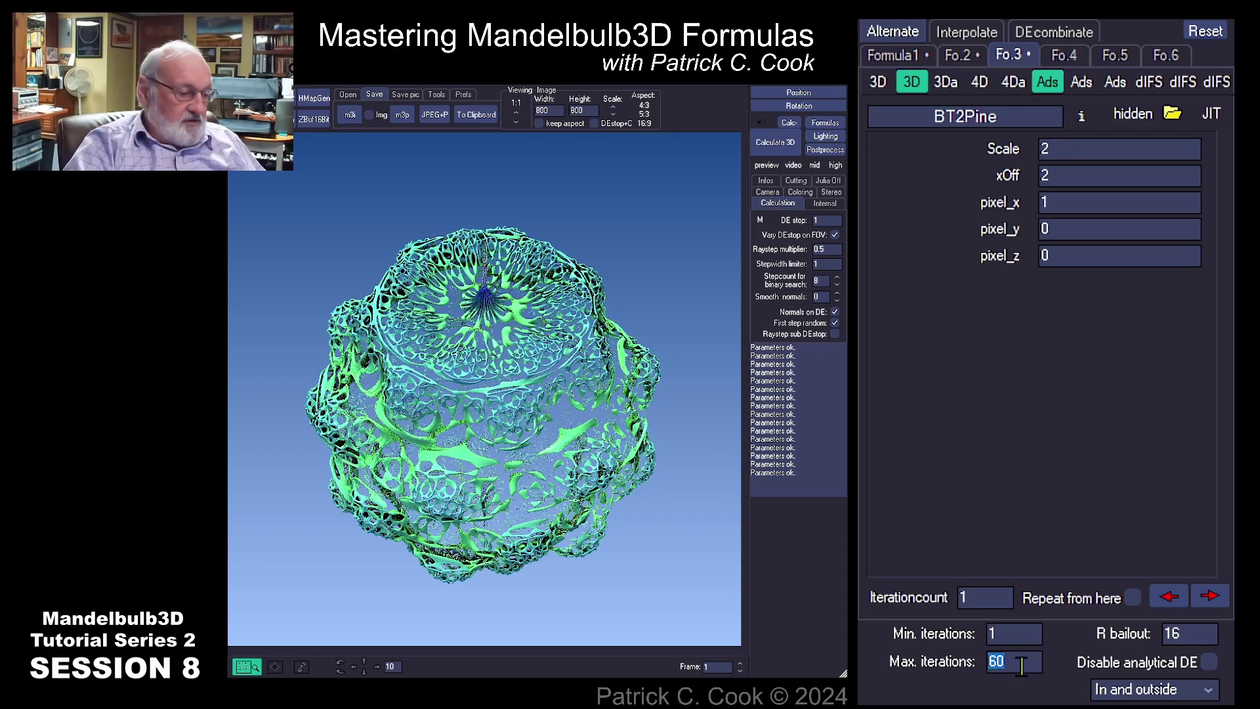
type("900")
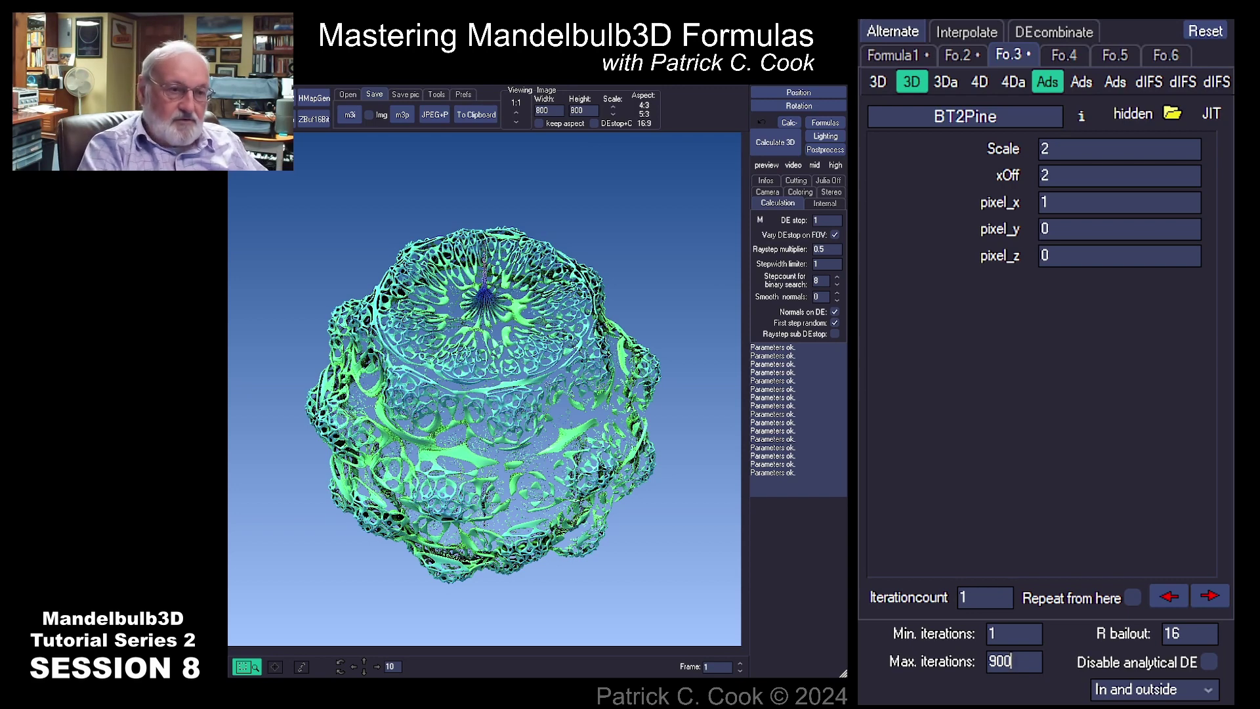
left_click(770, 144)
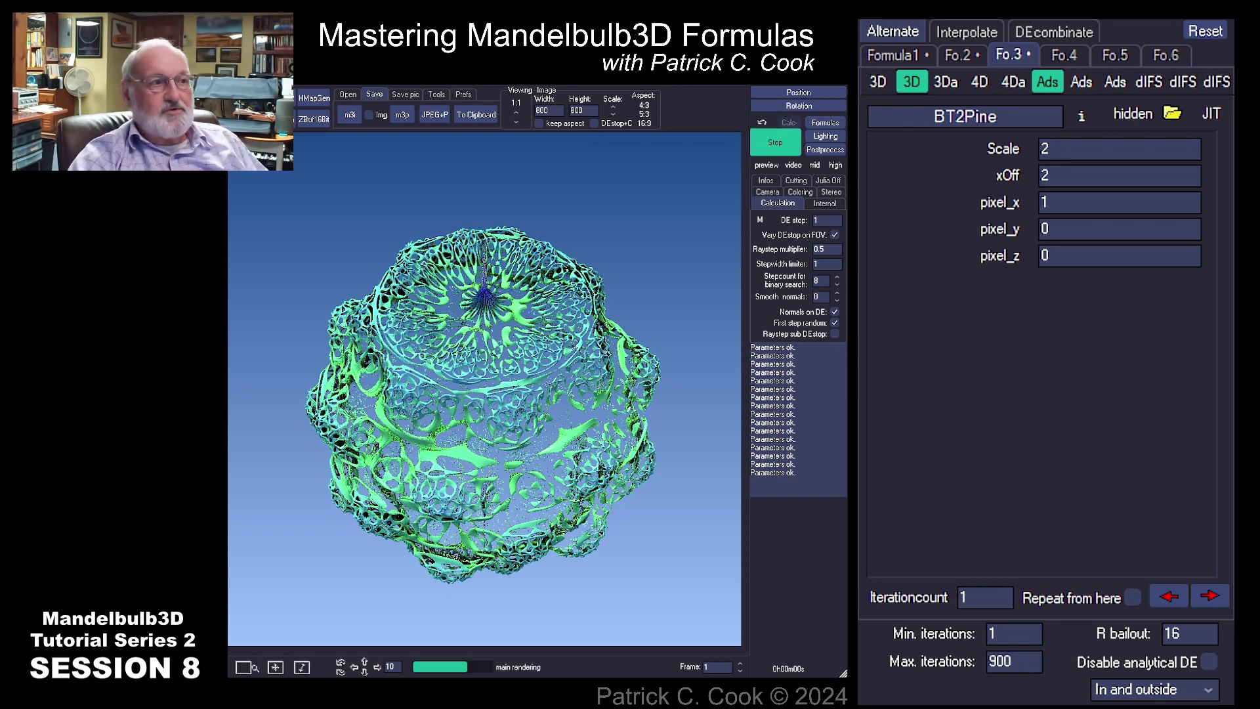
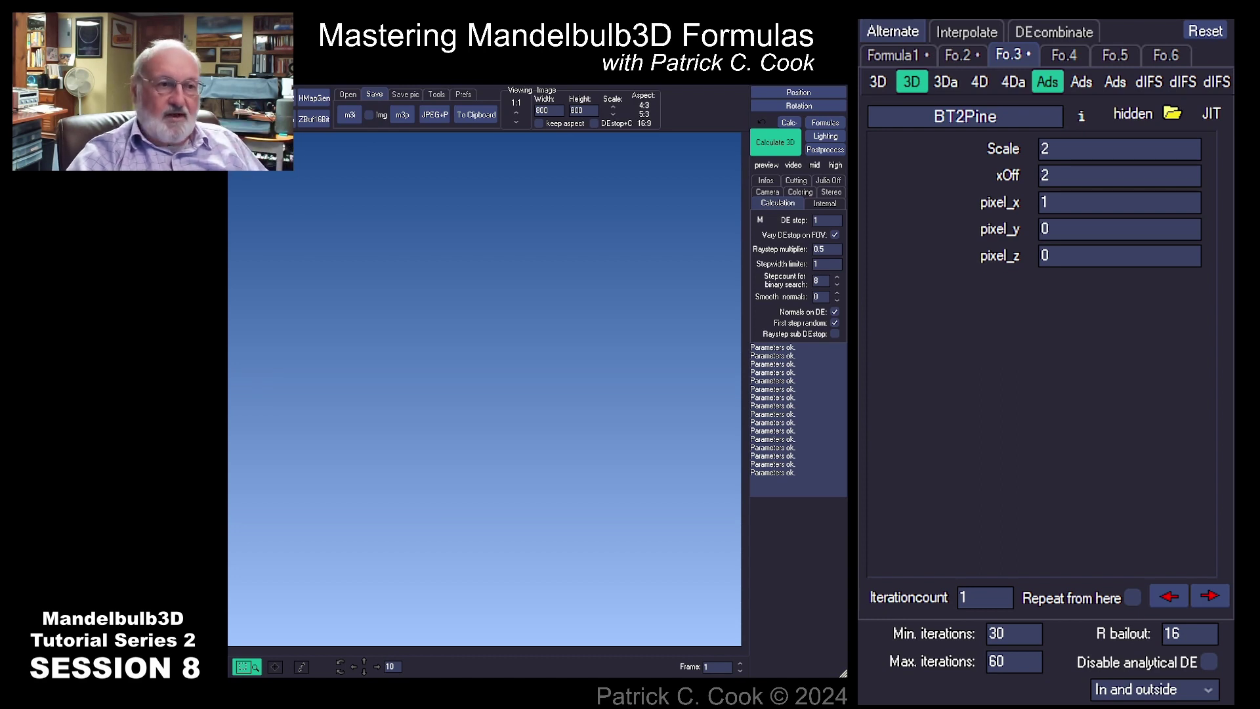
Recalculate the 3D fractal with the minimum iterations set to 15, and again with them set to 7.
double_click(997, 634)
type("15")
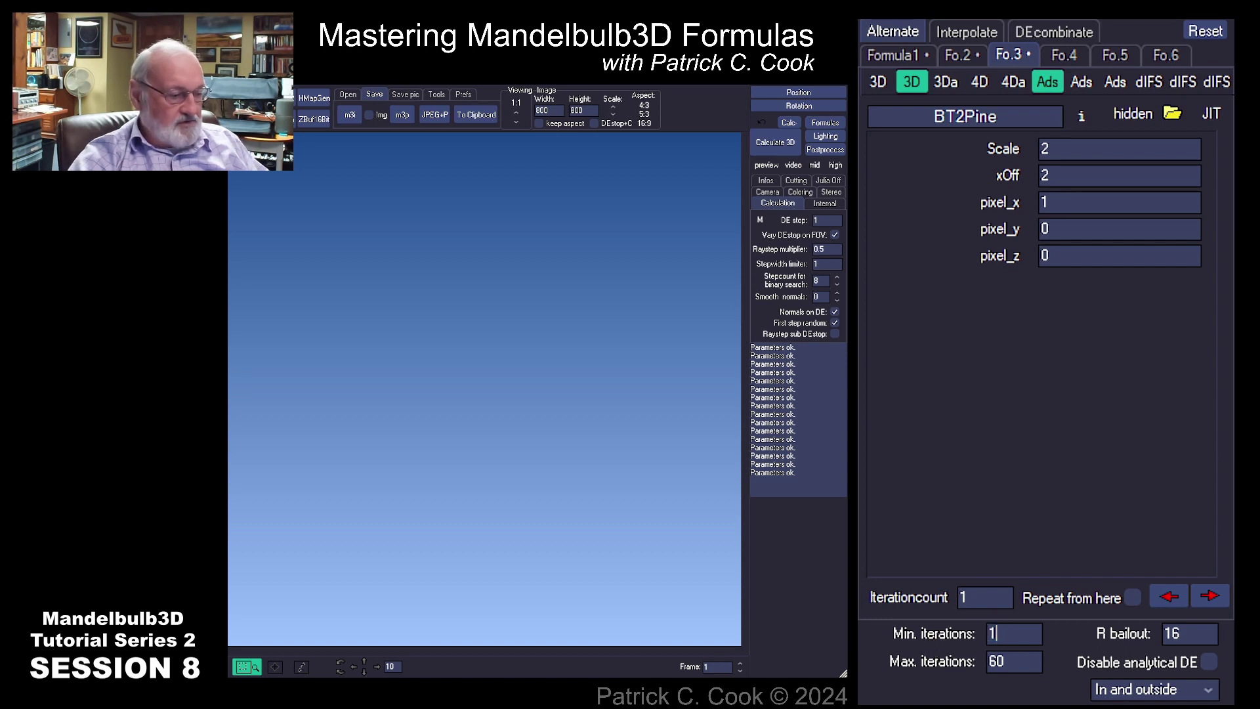
left_click(776, 142)
double_click(1024, 635)
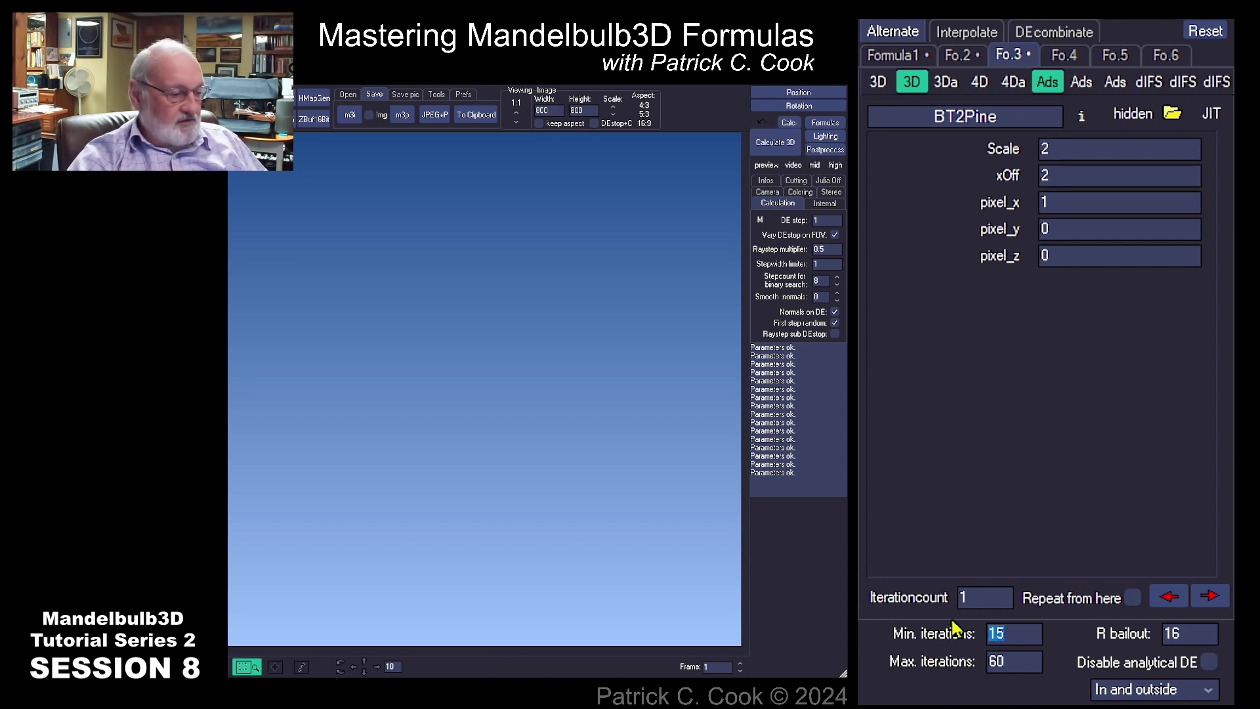
type("7")
left_click(776, 142)
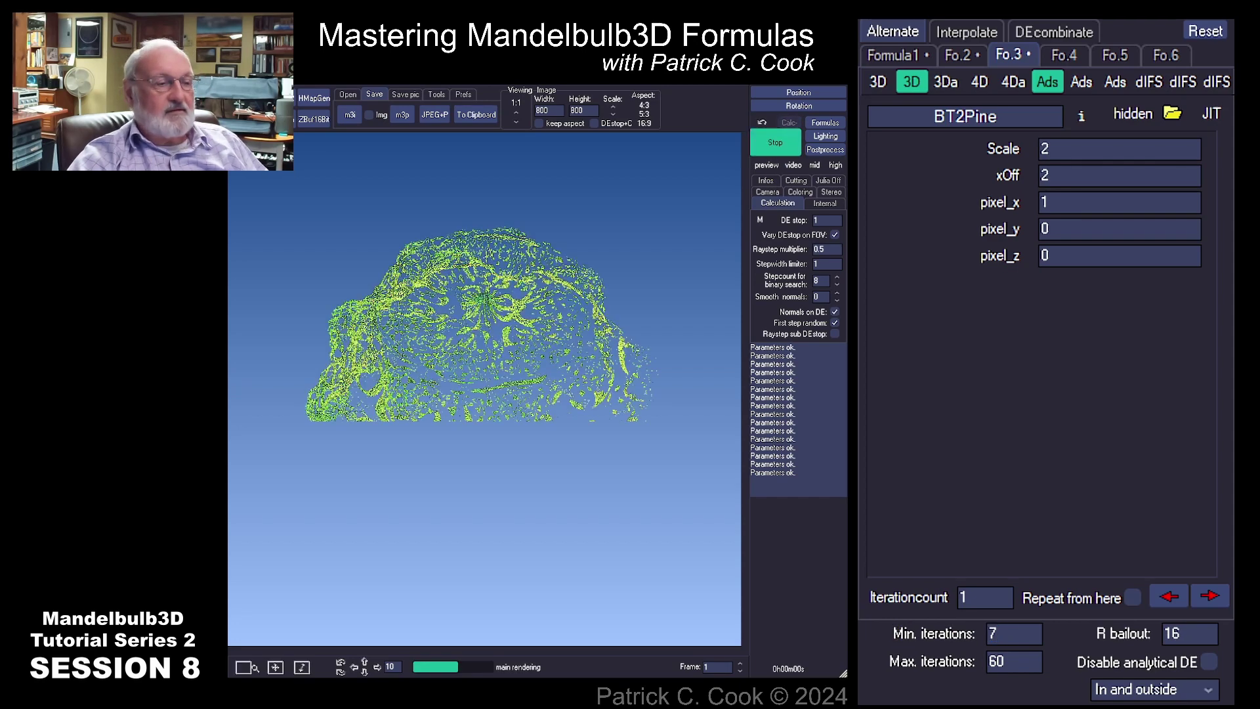
left_click(1210, 662)
left_click(1210, 662)
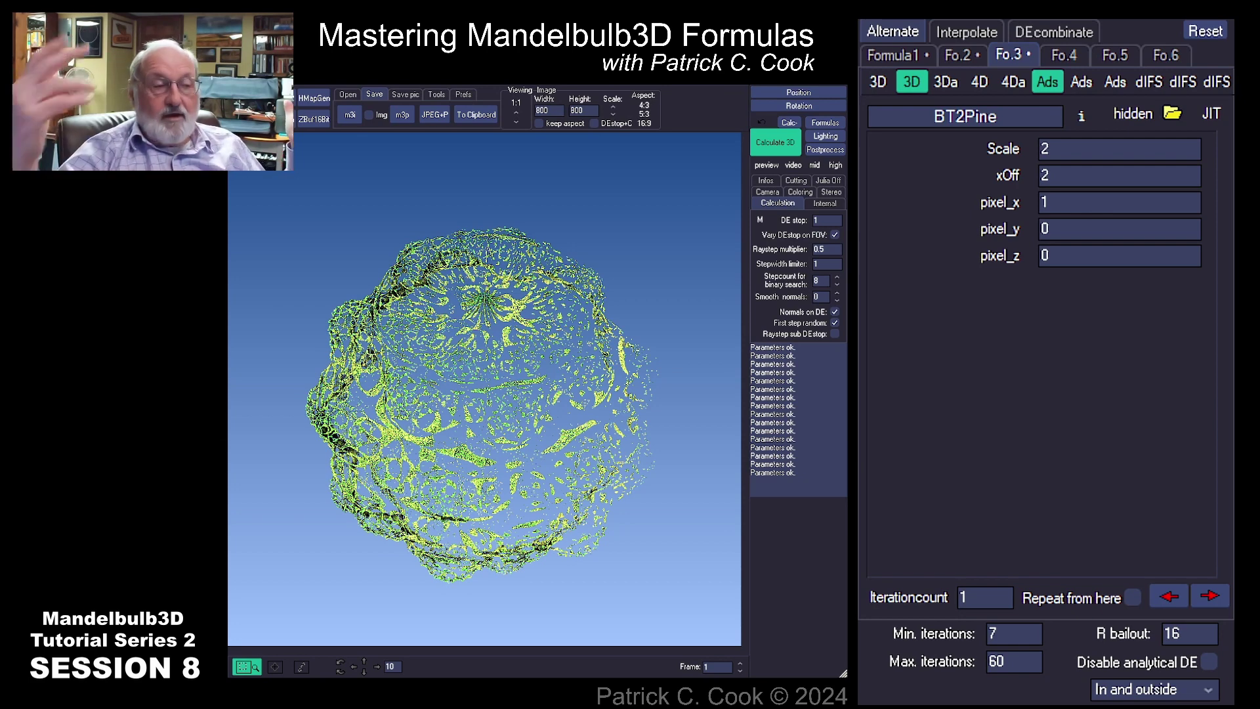
Set the minimum iterations to 1.
left_click(1024, 633)
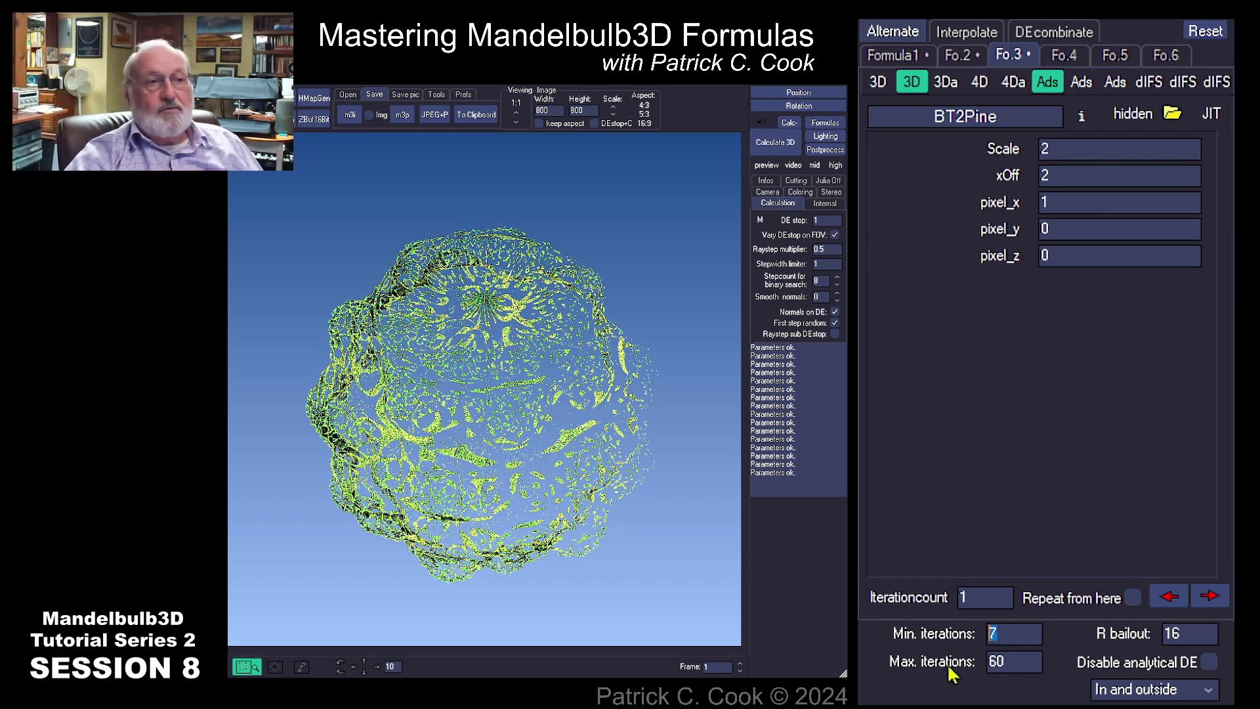
left_click(1131, 598)
left_click(1131, 597)
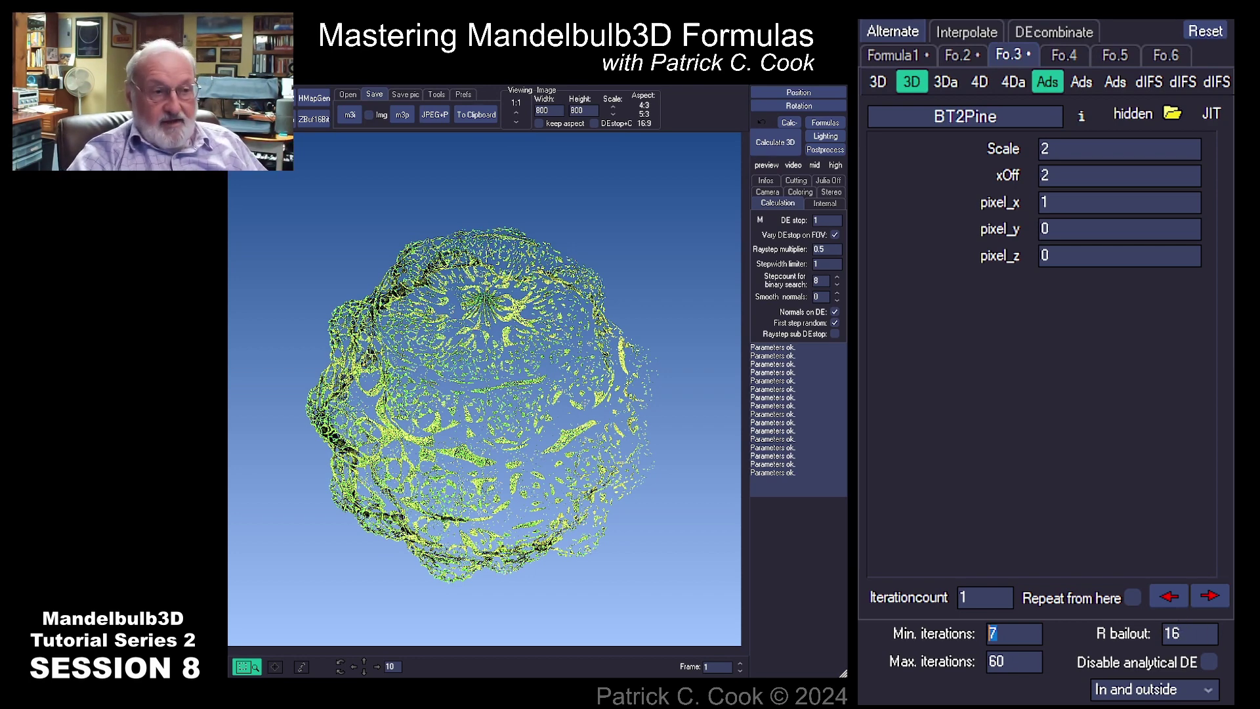
type("1")
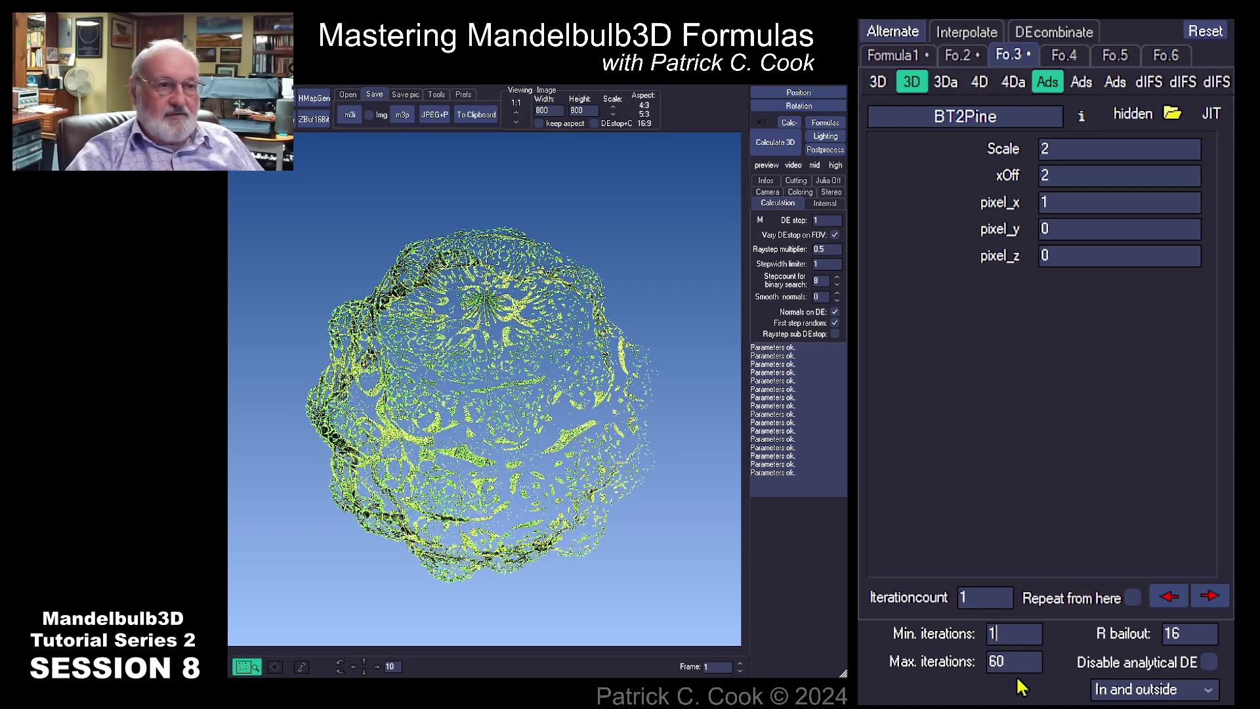
key("Tab")
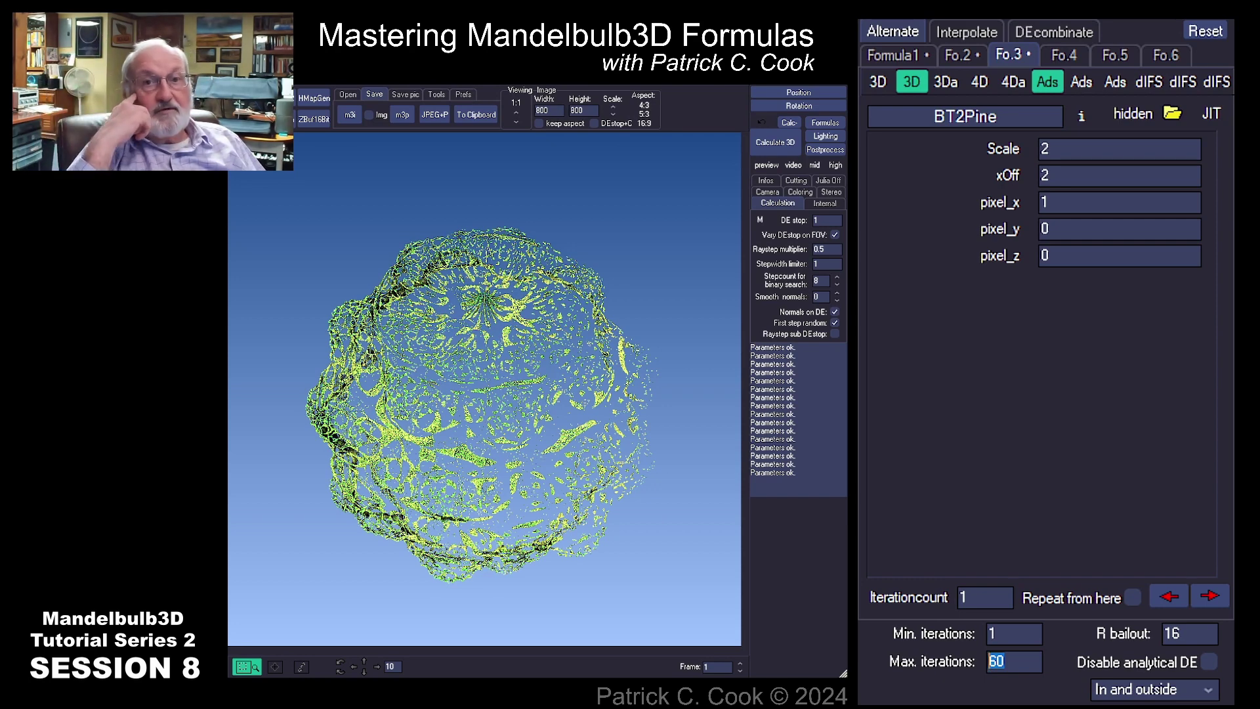
key("Tab")
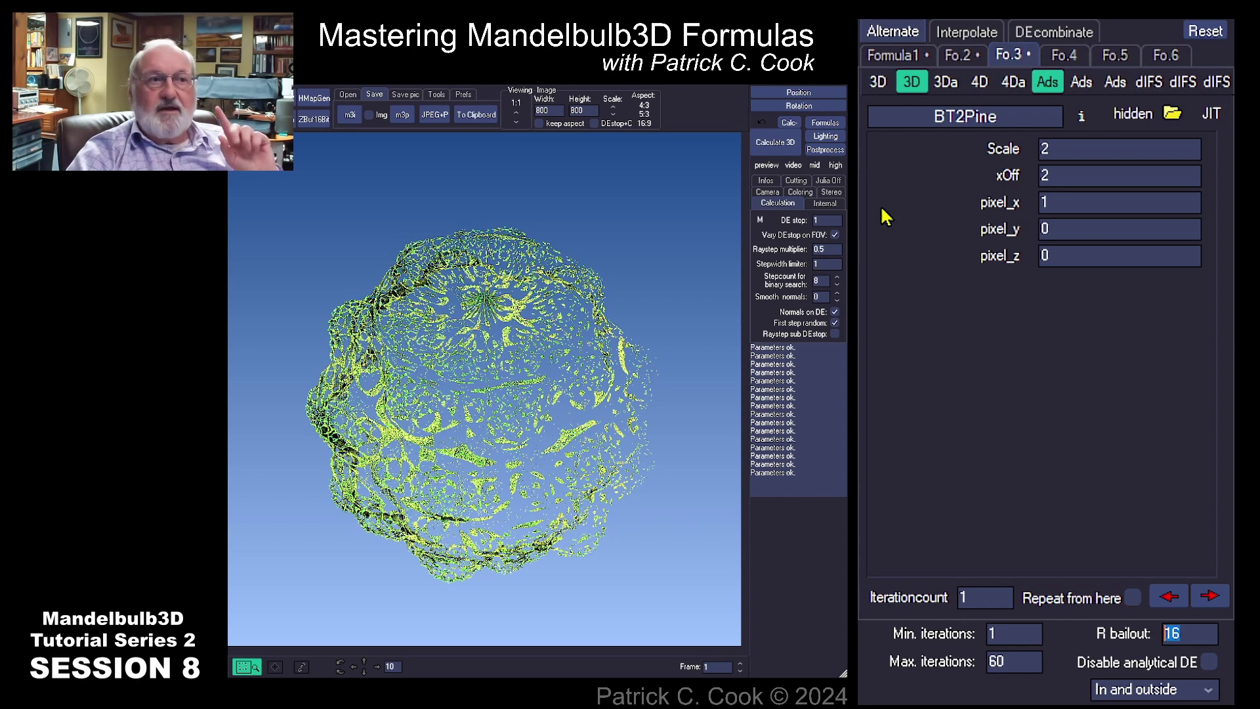
Review the parameters of the hybrid's three formulas, Integer Power, Beth1522 and BT2Pine.
left_click(884, 55)
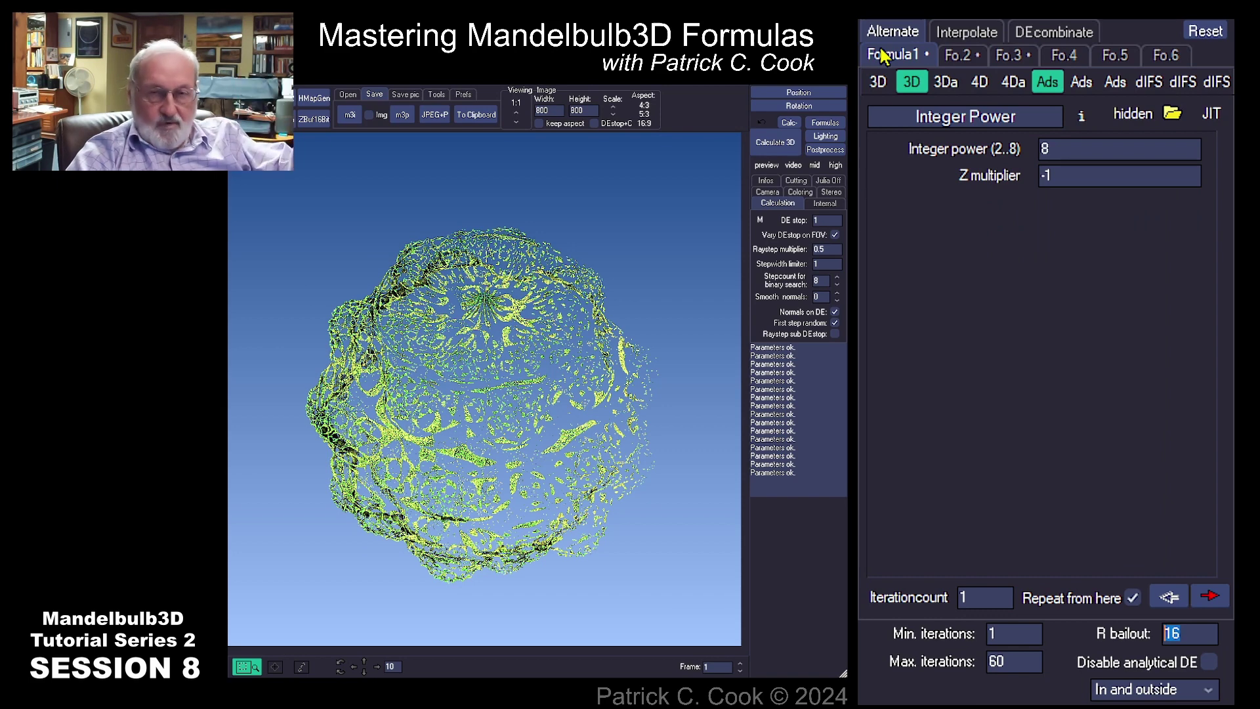
left_click(963, 57)
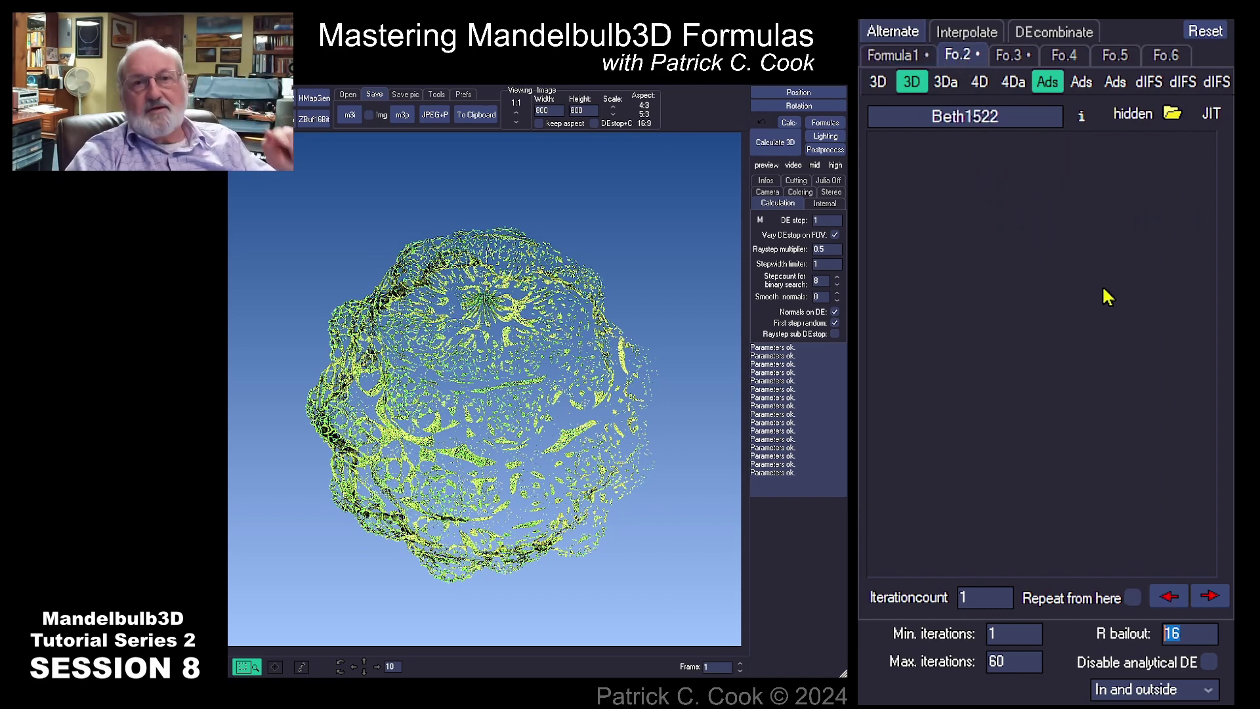
left_click(1011, 55)
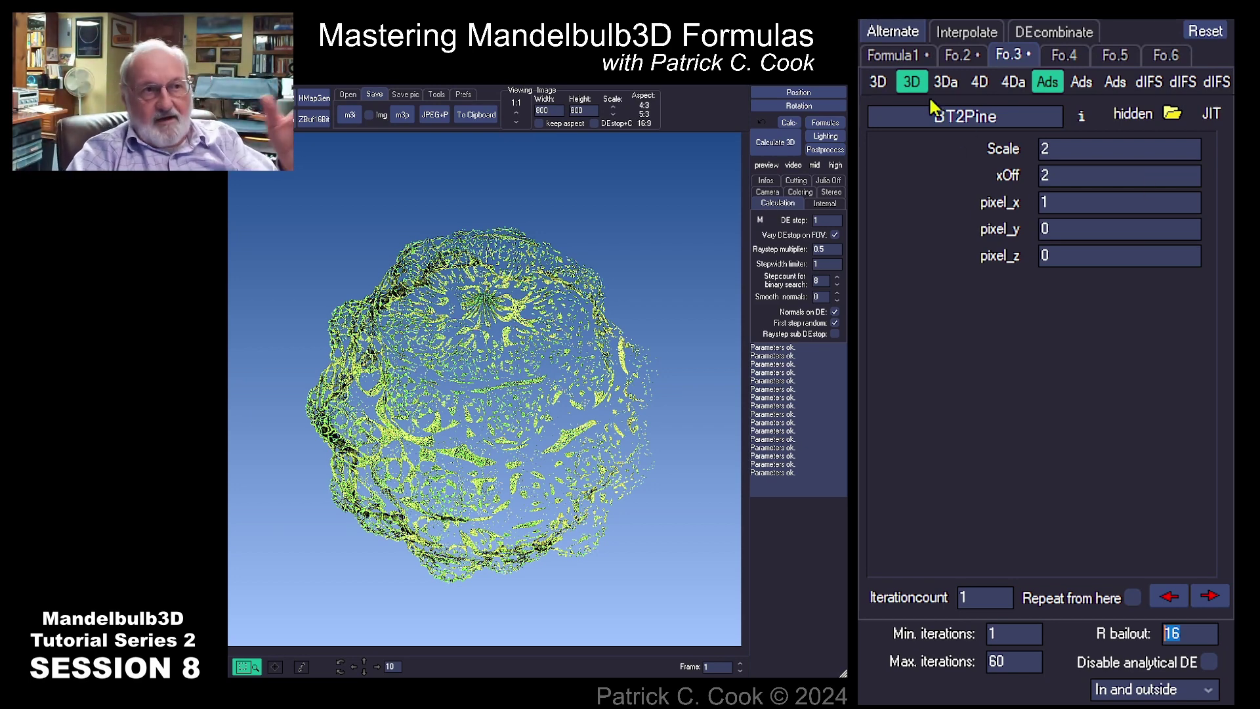
left_click(898, 57)
left_click(1010, 58)
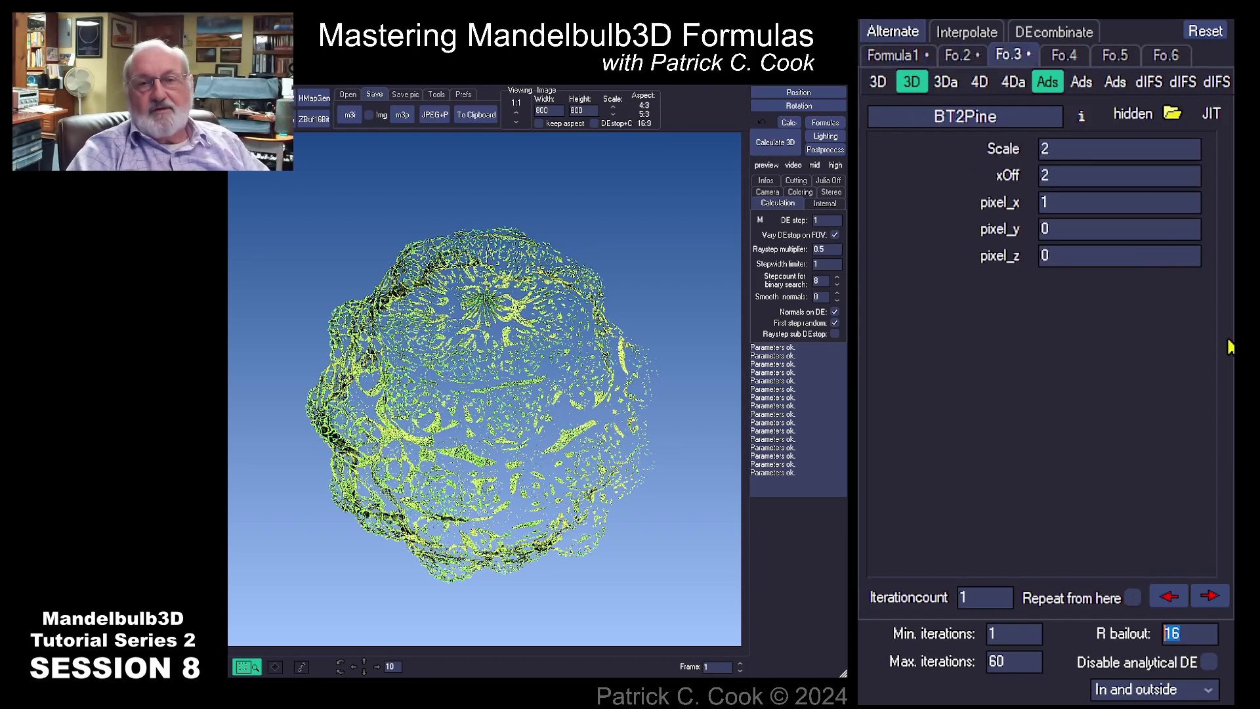